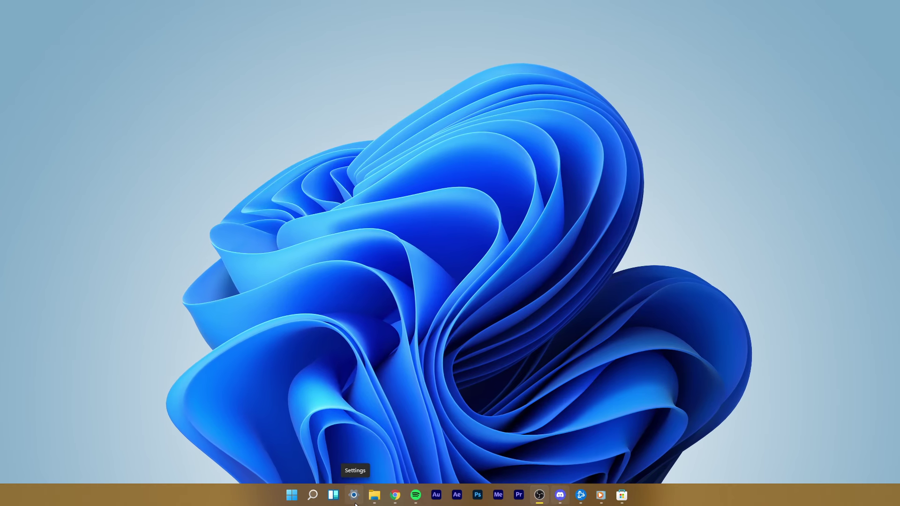
Open the Taskbar page under Personalization in Windows Settings.
key(super)
text(settings)
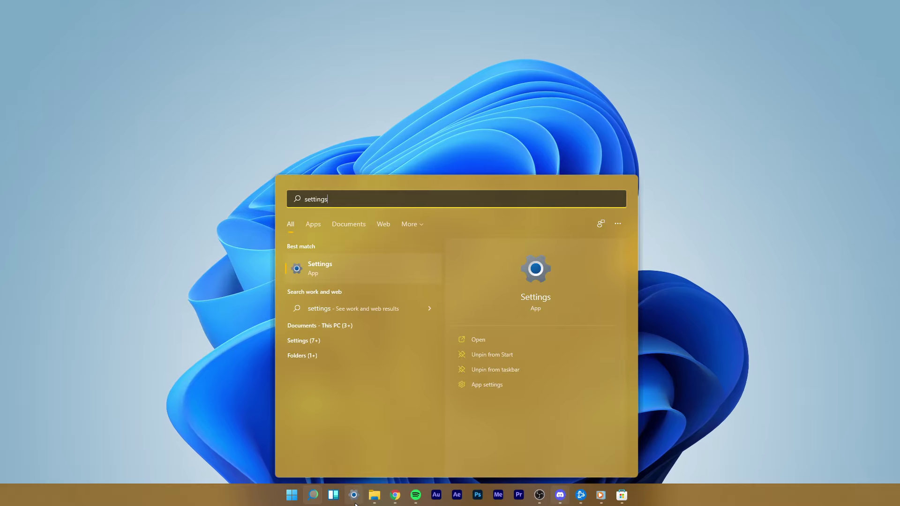
key(Return)
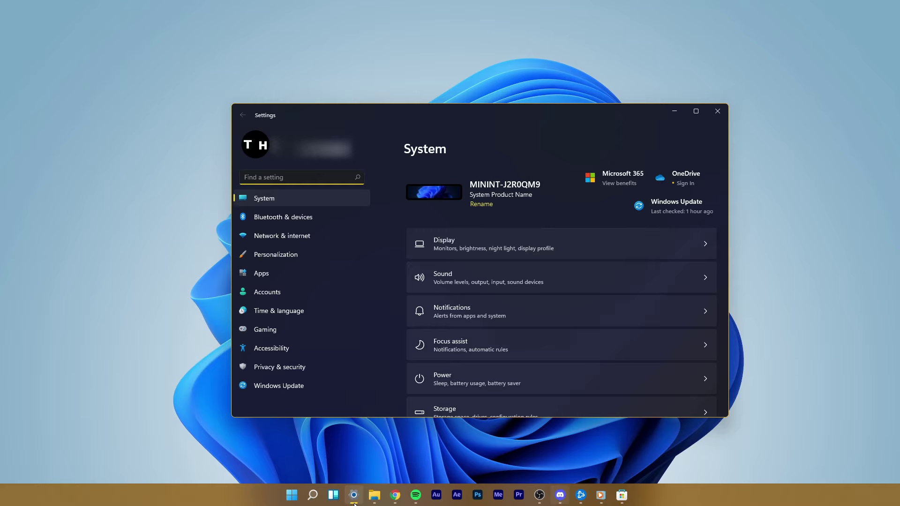
click(281, 254)
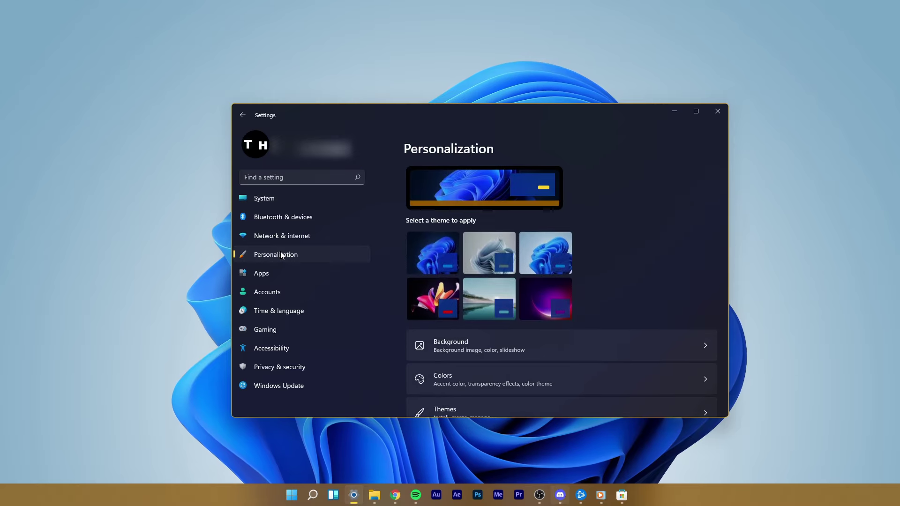
scroll(399, 281, down, 5)
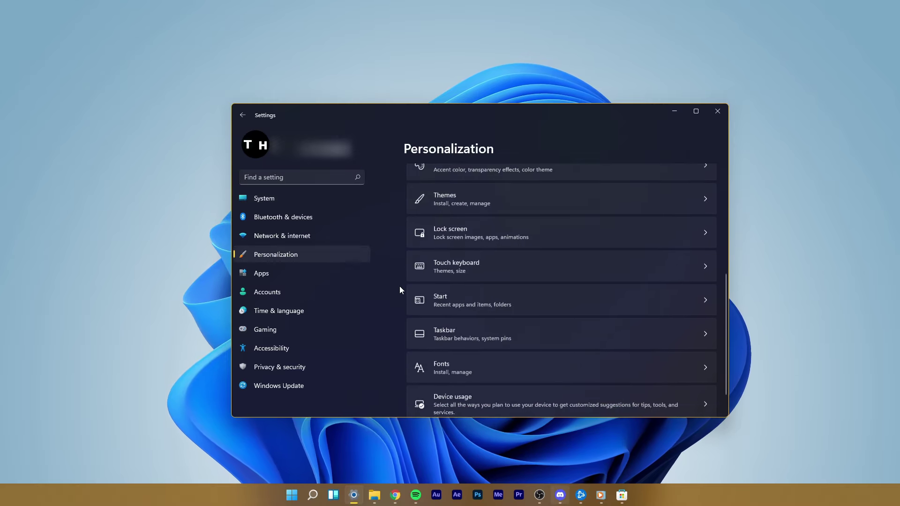
click(448, 310)
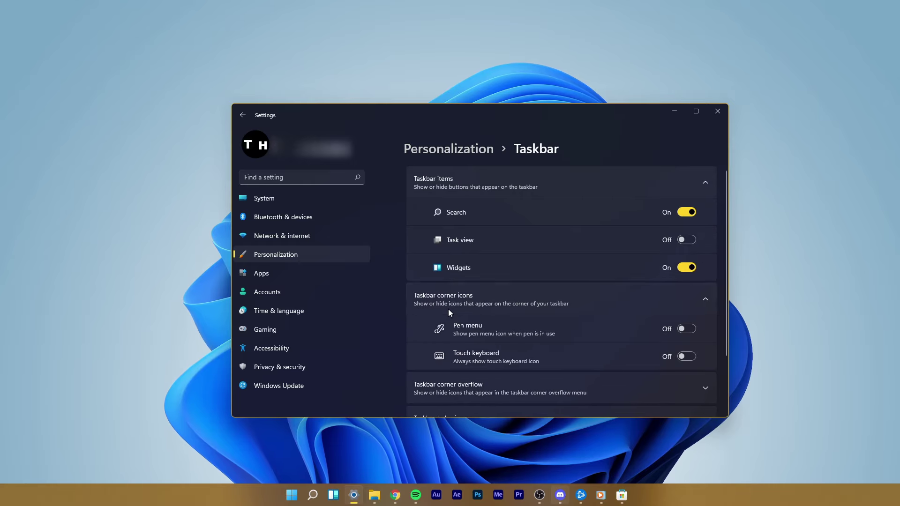
Try the taskbar item switches: turn Search off and on, Task view on and off, and Widgets off and on.
click(704, 183)
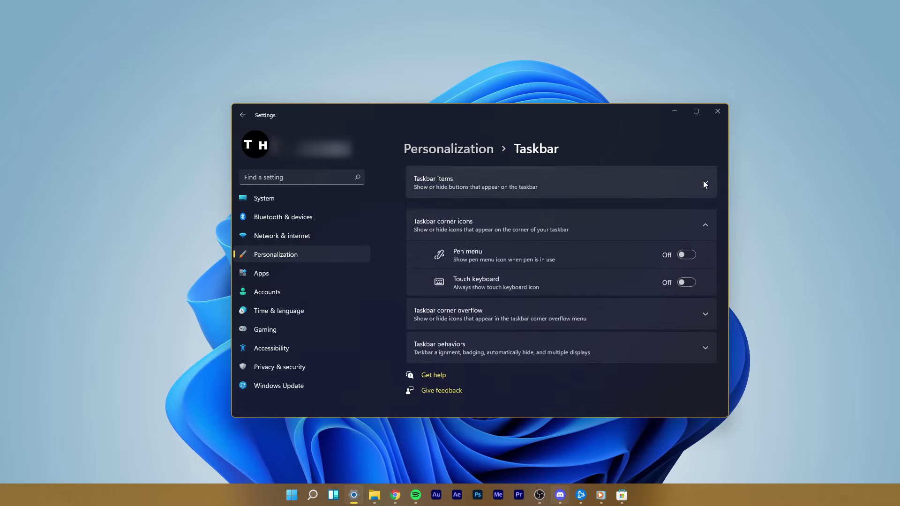
click(703, 183)
click(689, 212)
click(689, 211)
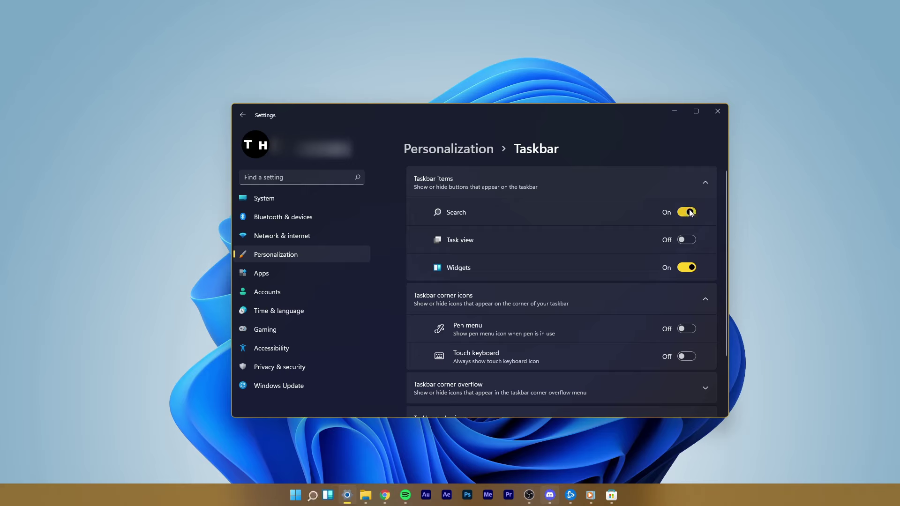
click(687, 239)
click(687, 240)
click(689, 267)
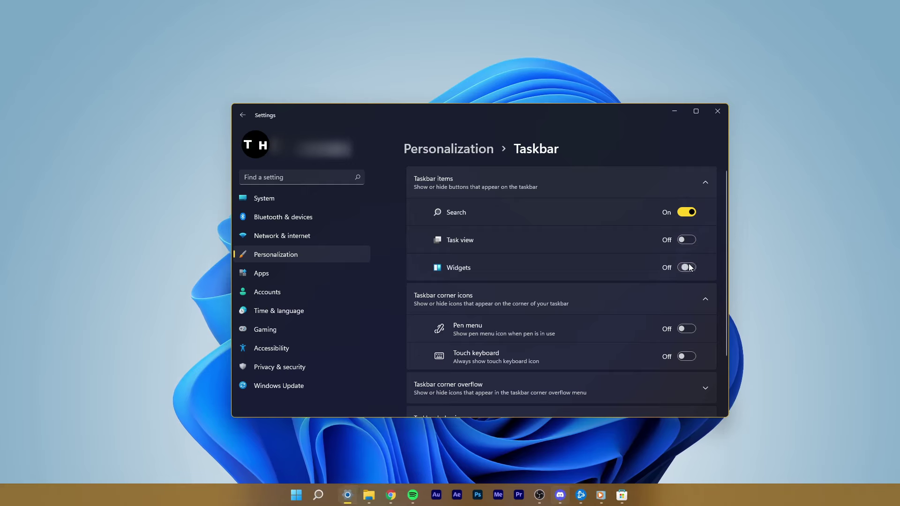
click(689, 267)
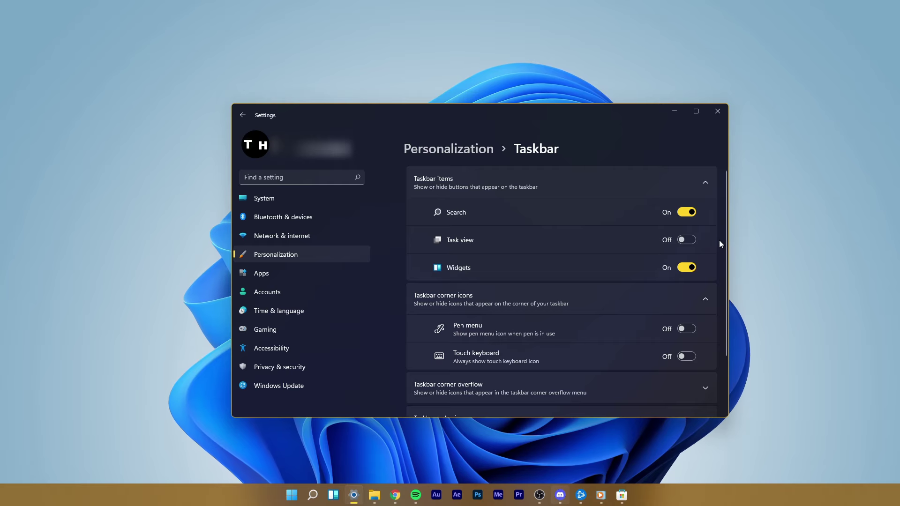
Collapse the Taskbar items section and try switching the Touch keyboard corner icon on and off again.
click(707, 182)
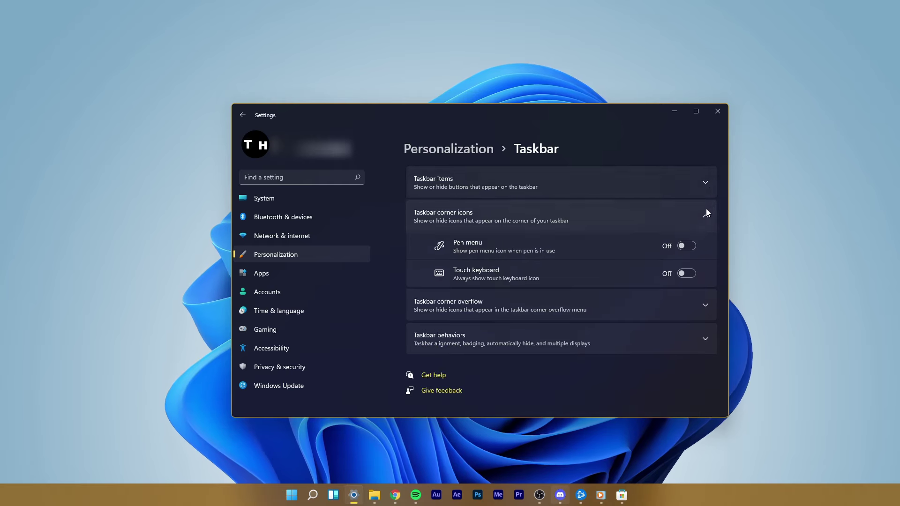
click(683, 276)
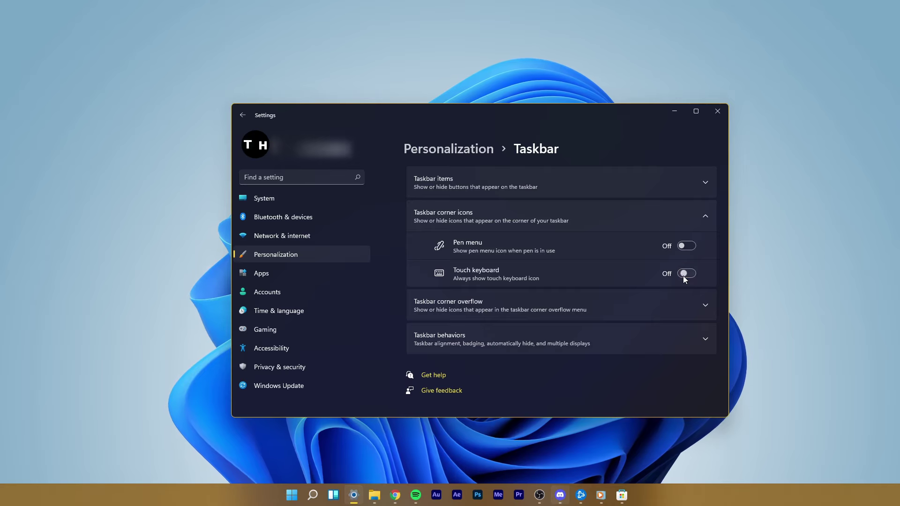
click(683, 276)
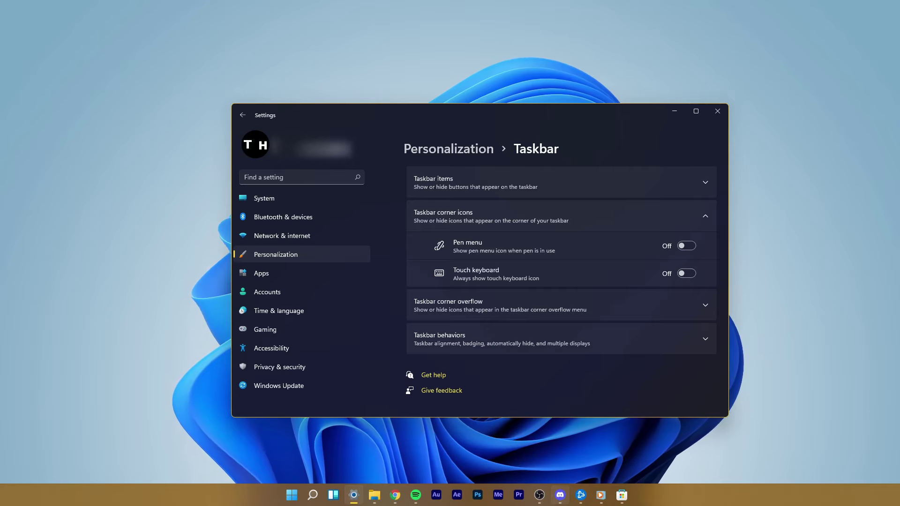
Collapse Taskbar corner icons and look through the app switches listed under Taskbar corner overflow.
click(705, 217)
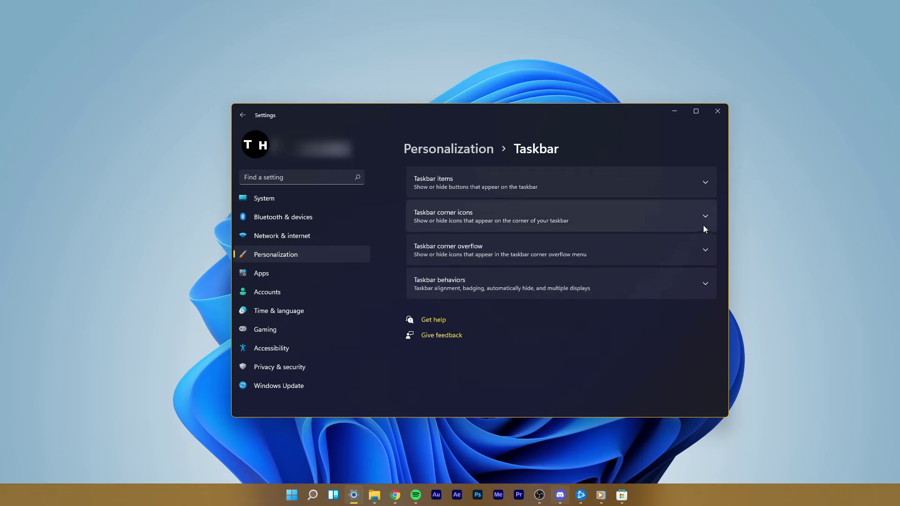
click(701, 263)
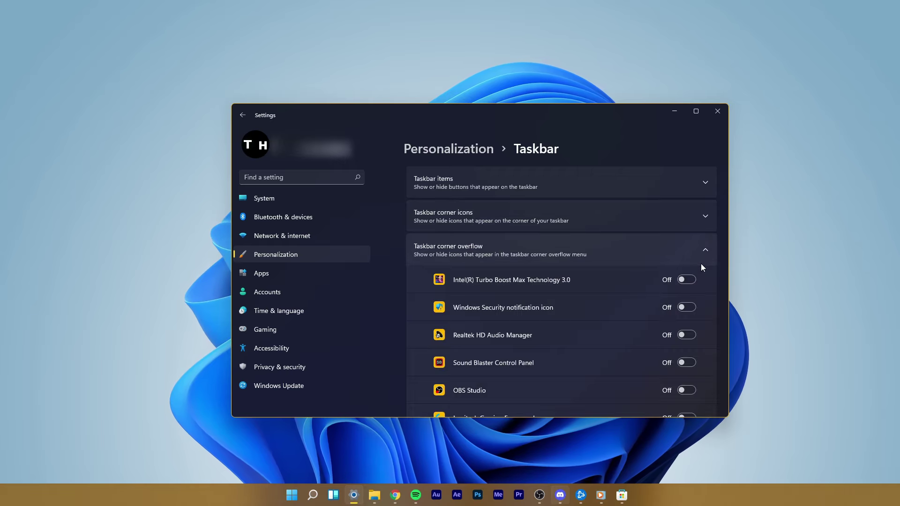
drag(726, 228, 719, 412)
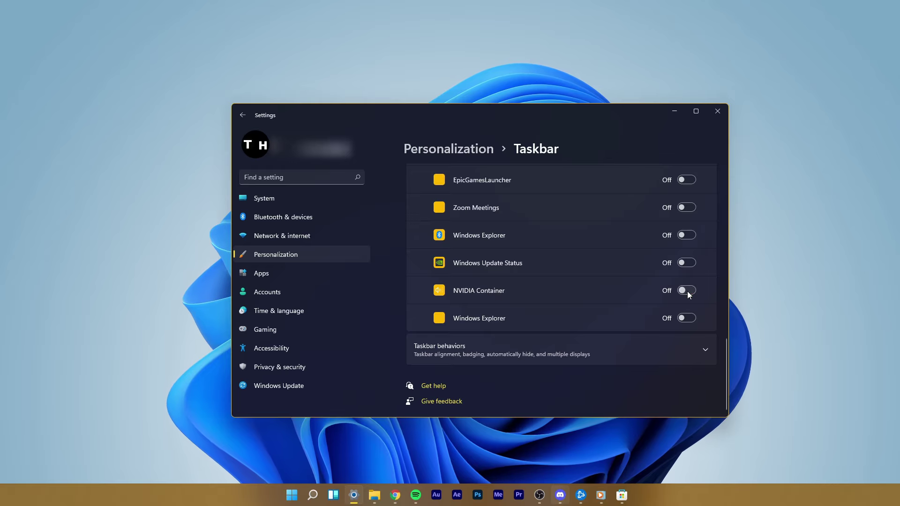
Under Taskbar behaviors, try Left alignment and automatic taskbar hiding, returning to Center alignment with hiding off.
click(707, 348)
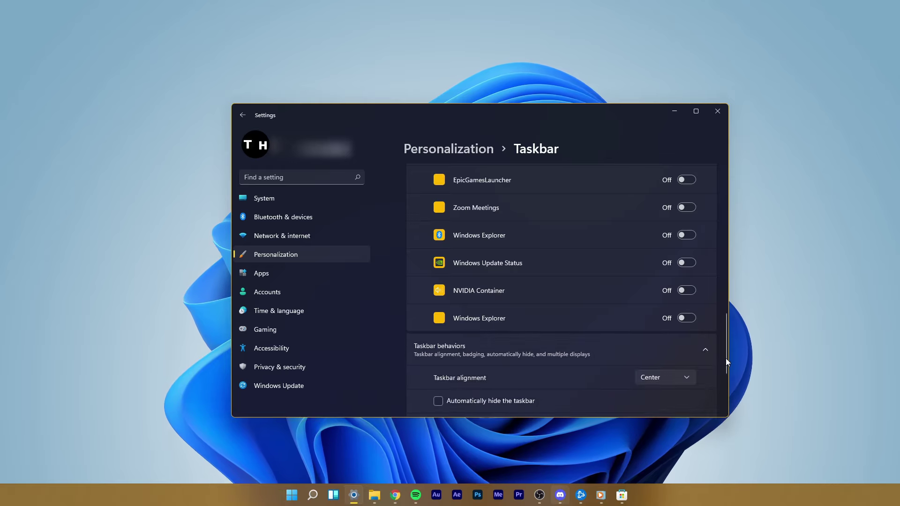
drag(725, 358, 726, 391)
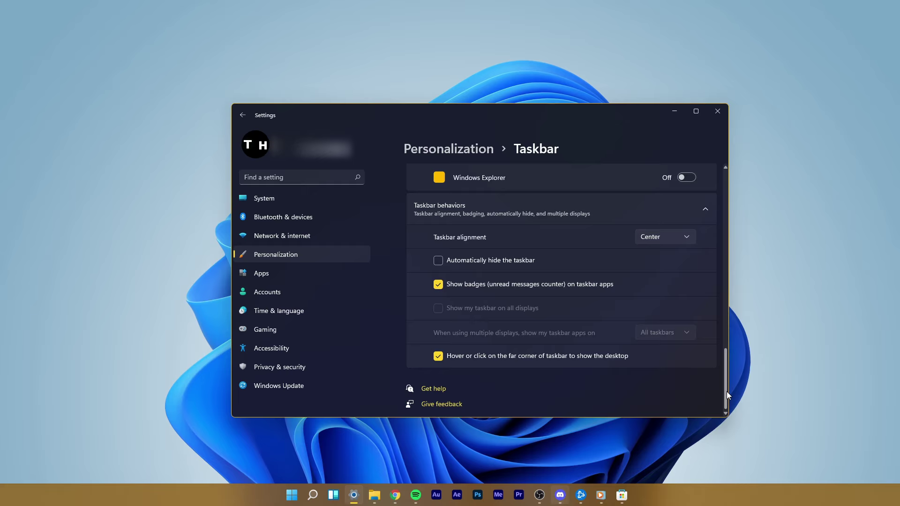
click(646, 237)
click(644, 218)
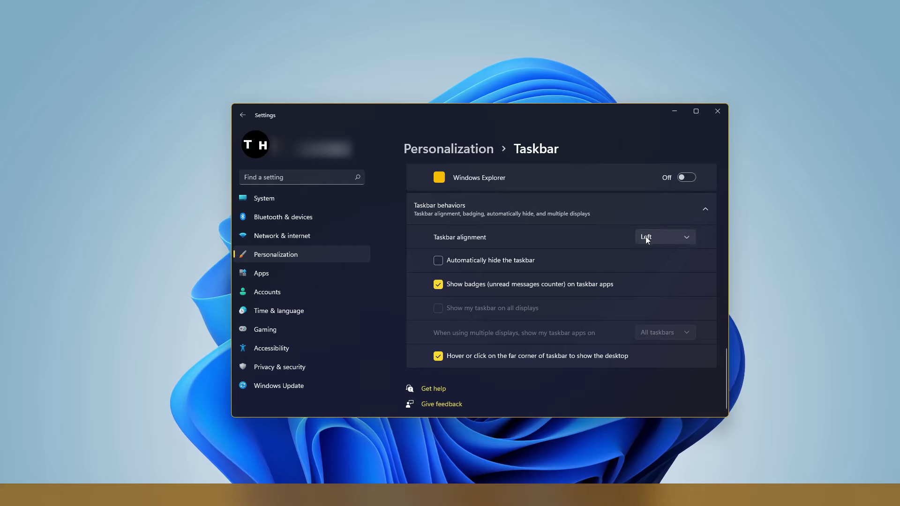
click(647, 238)
click(645, 255)
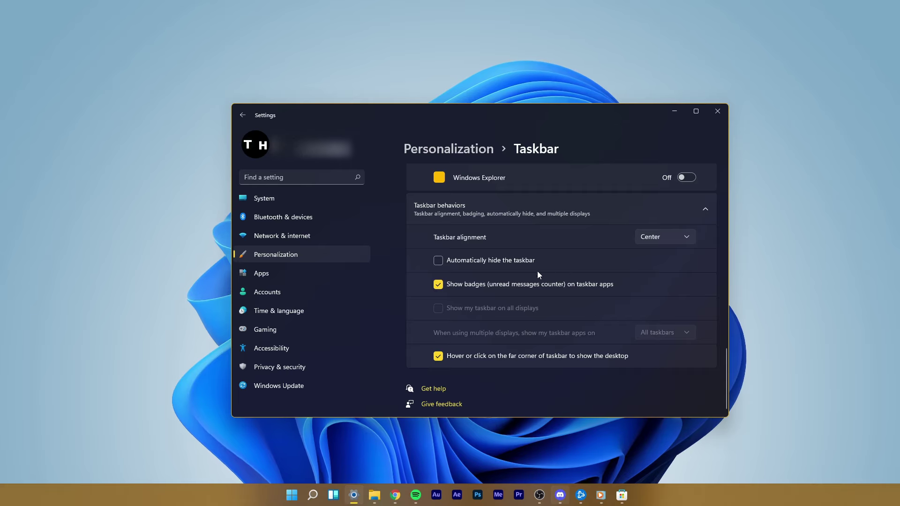
click(439, 260)
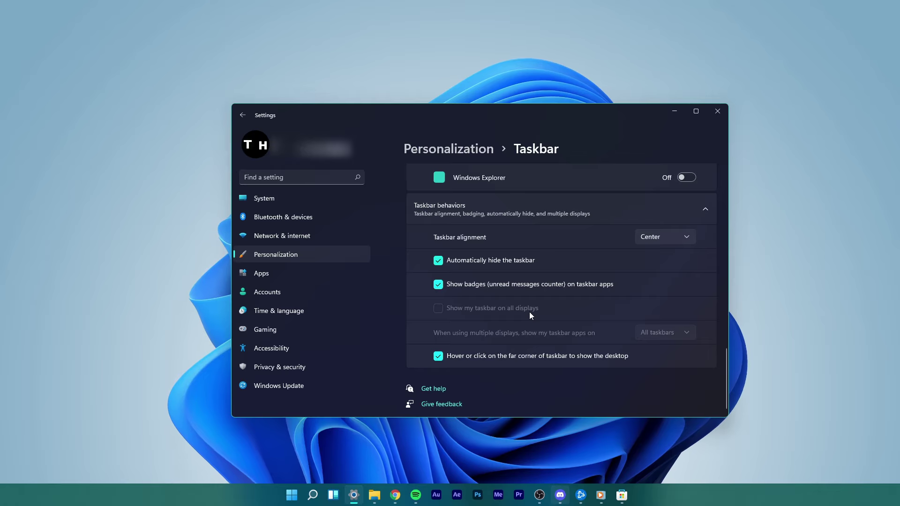
key(space)
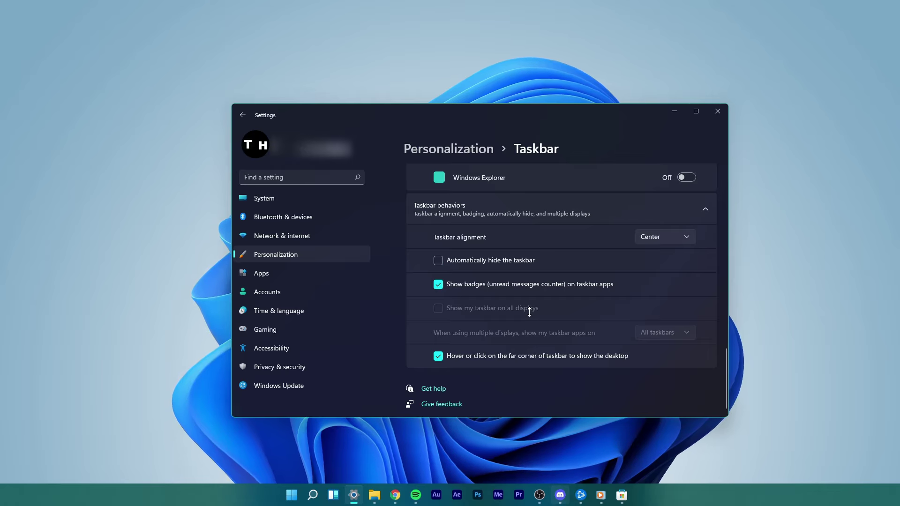
Open the Colors personalization page and check the accent color mode choices, keeping Manual.
click(442, 150)
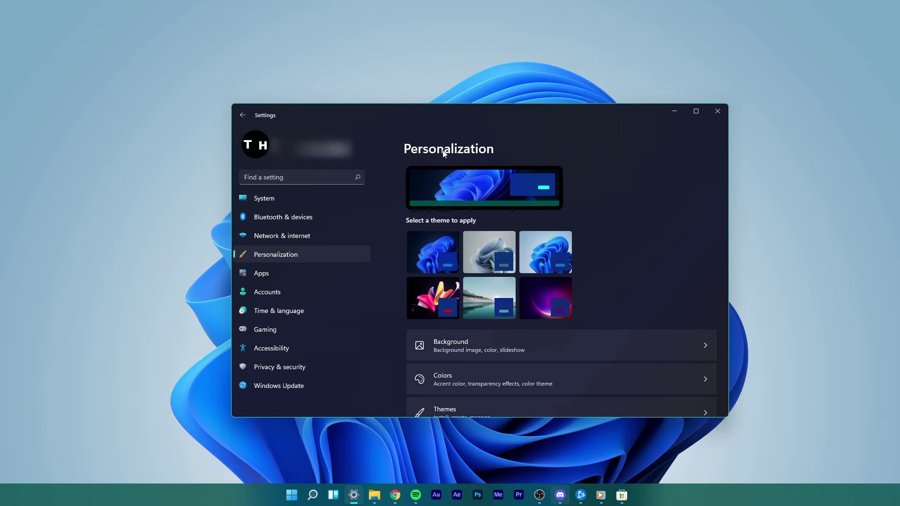
click(524, 373)
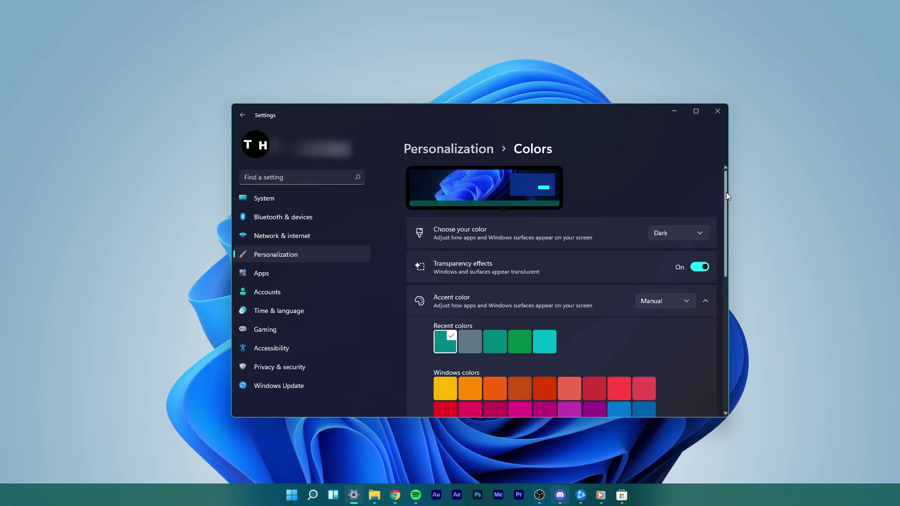
drag(726, 192, 728, 215)
scroll(712, 242, up, 2)
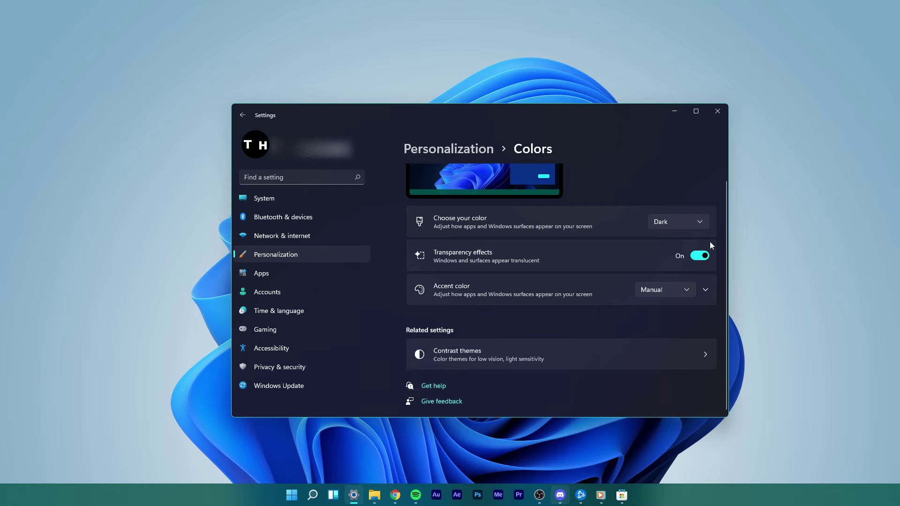
drag(725, 228, 729, 269)
click(685, 180)
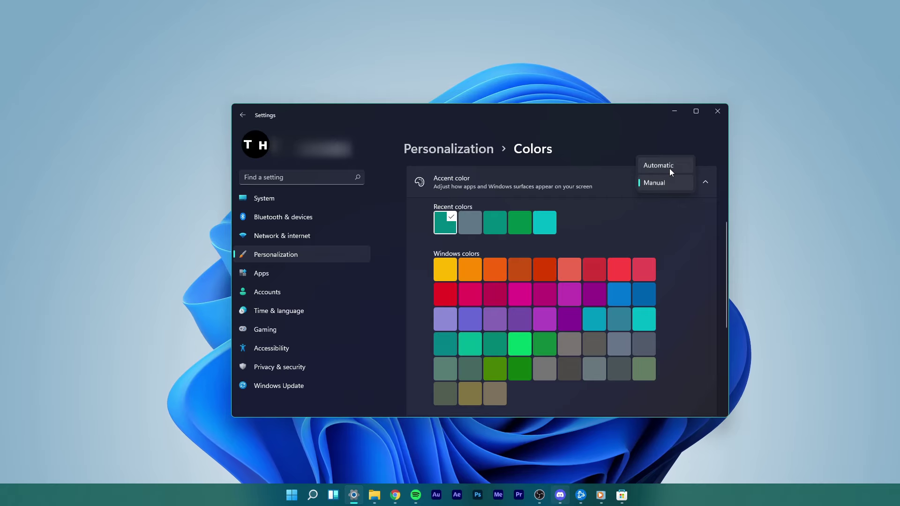
click(718, 219)
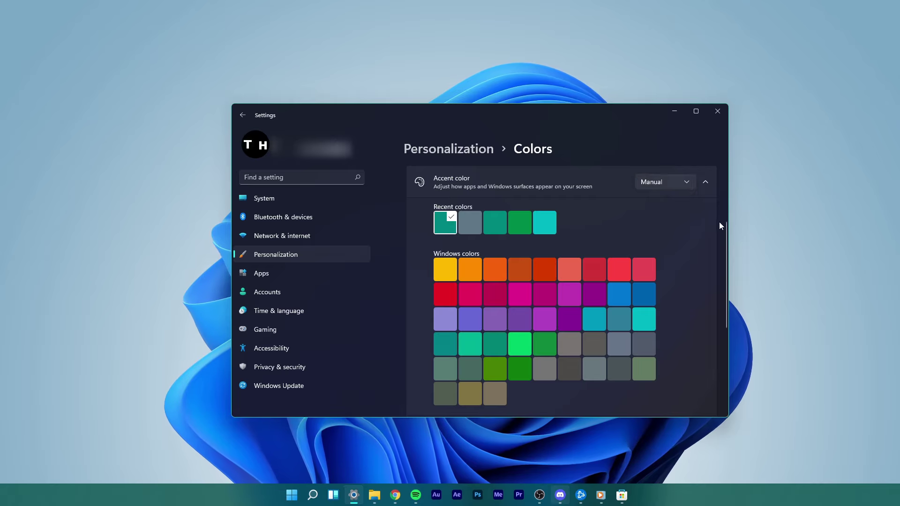
Look over the Windows colors palette available for the accent color.
drag(727, 224, 722, 259)
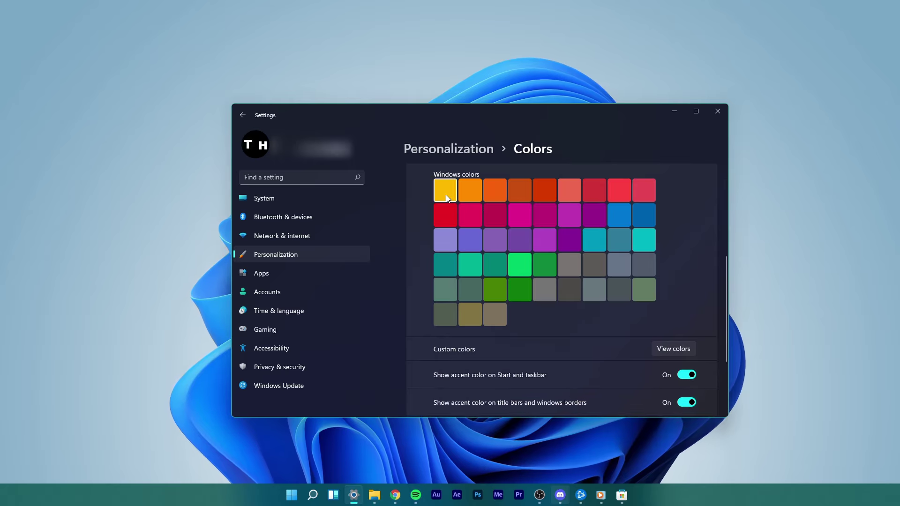
click(470, 214)
click(646, 238)
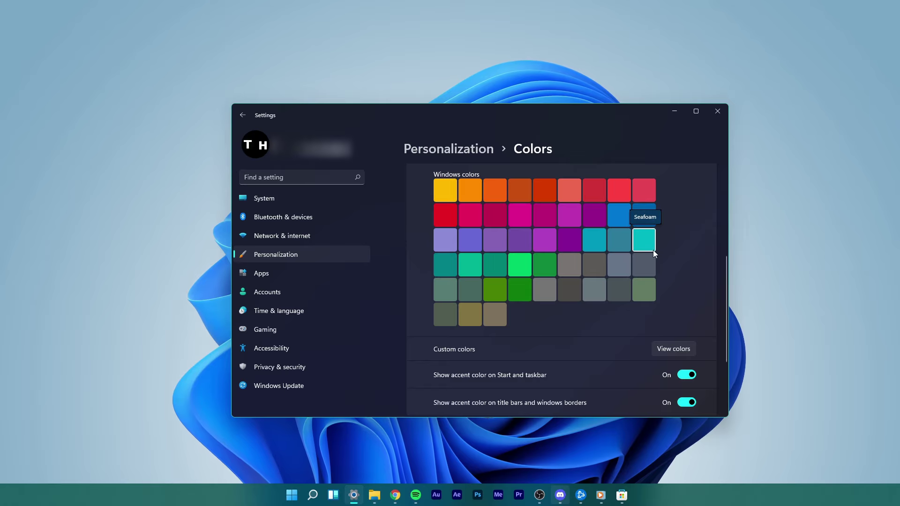
Try a brighter green as the custom accent color and discard it.
click(667, 347)
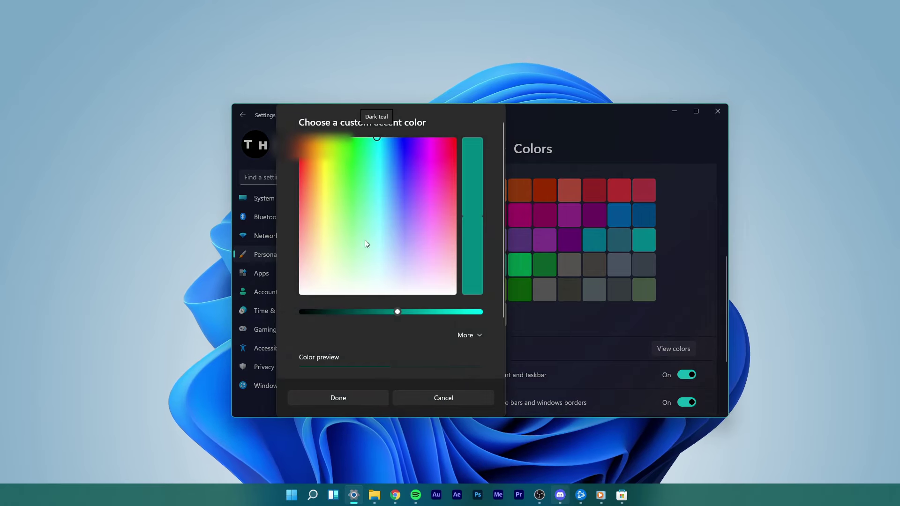
click(361, 190)
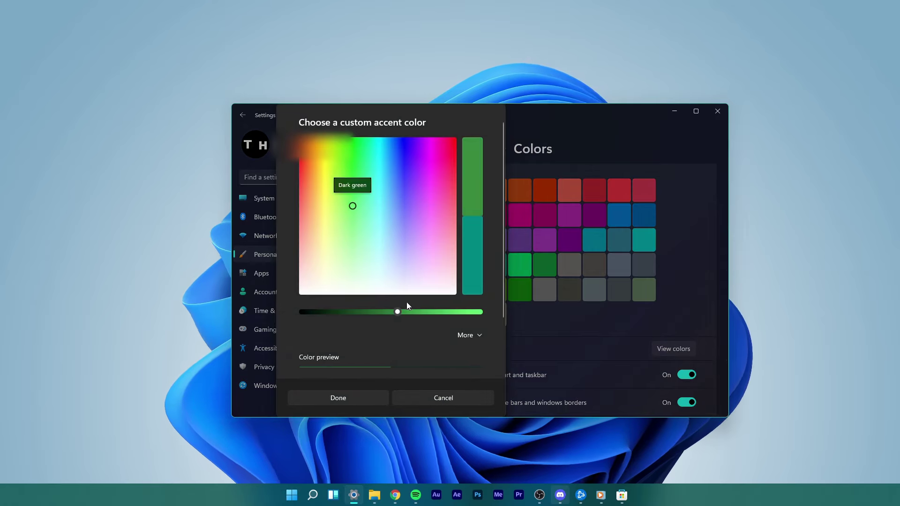
drag(398, 311, 456, 313)
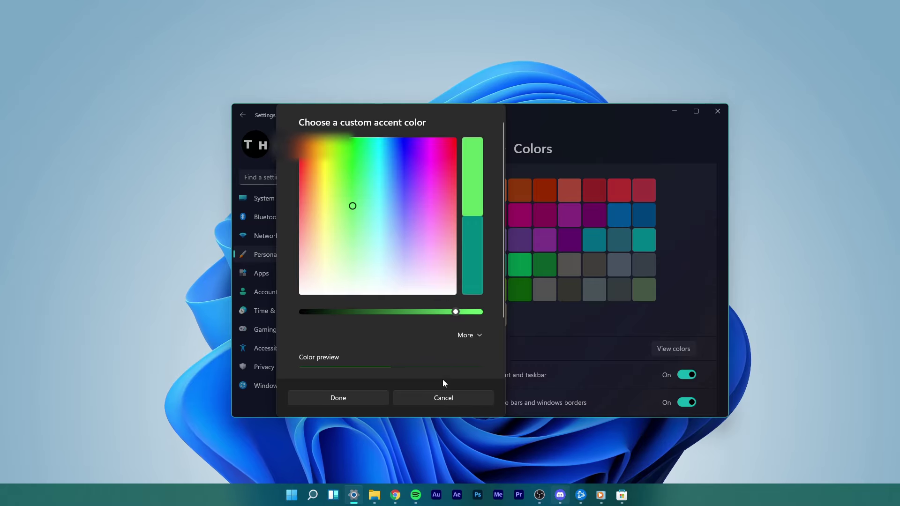
click(443, 398)
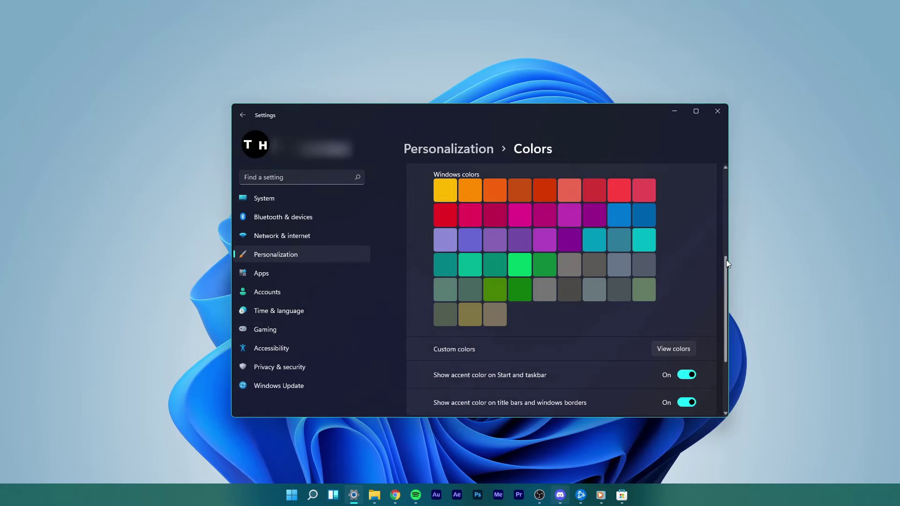
Close Settings, find the TranslucentTB app in the Microsoft Store by searching "translucenttb", and launch it.
click(718, 111)
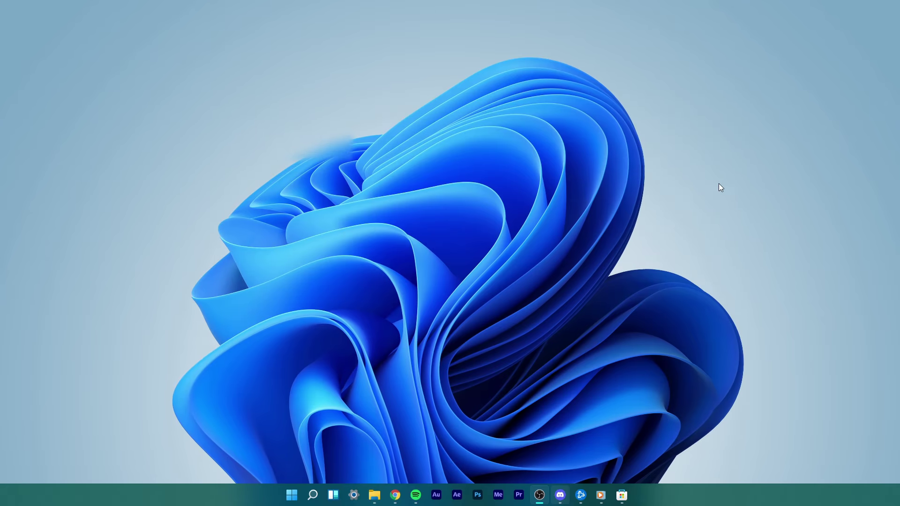
click(621, 495)
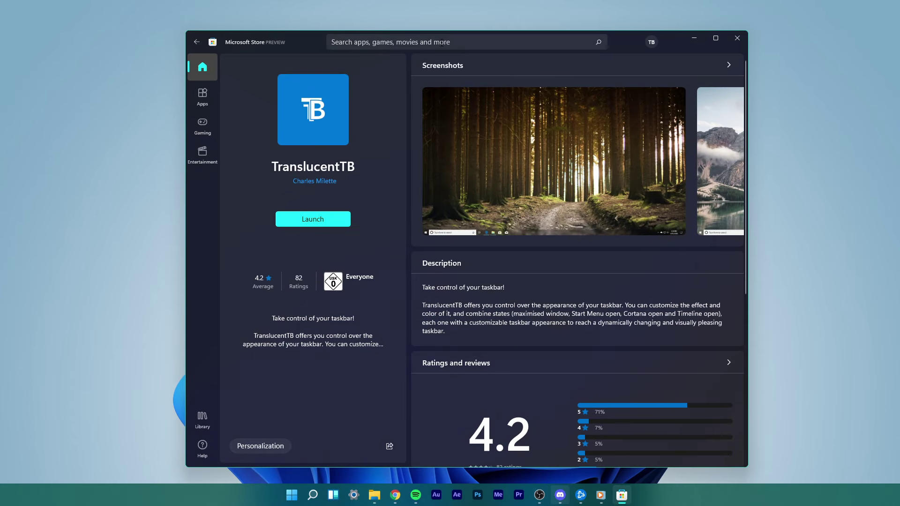
click(442, 41)
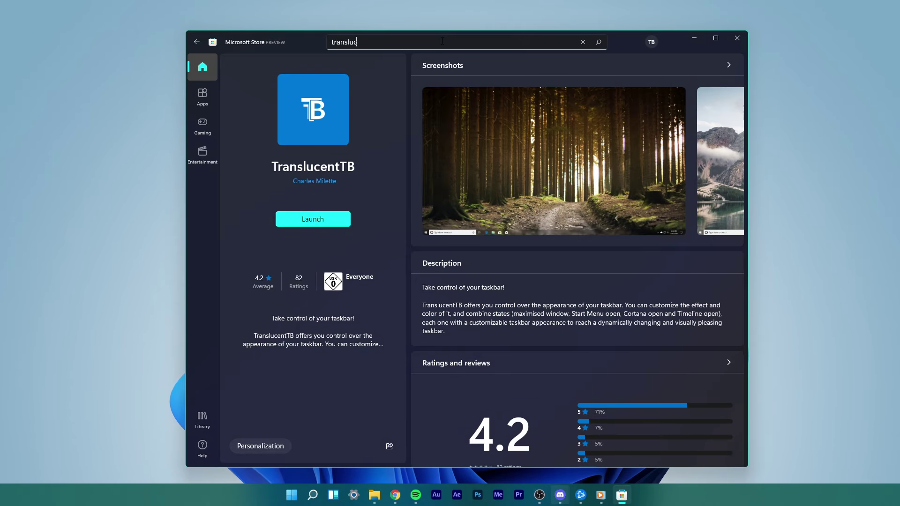
text(translucenttb)
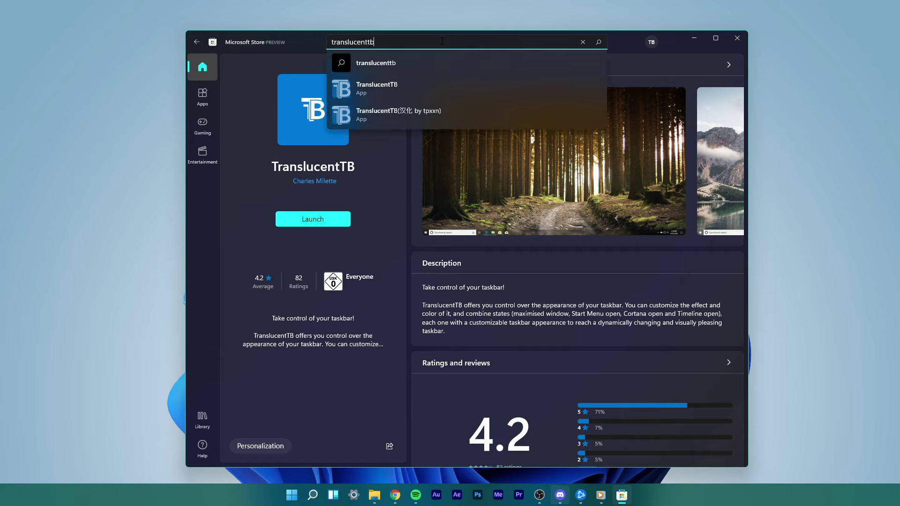
click(378, 94)
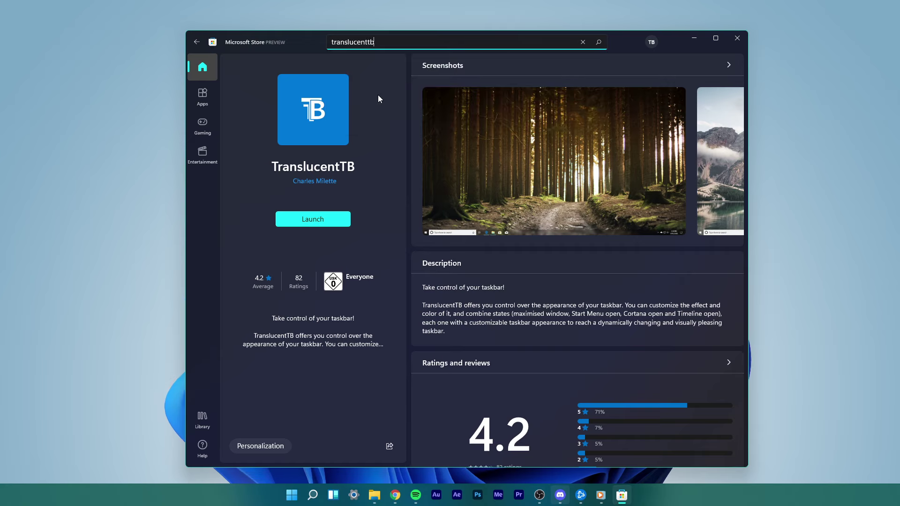
click(407, 171)
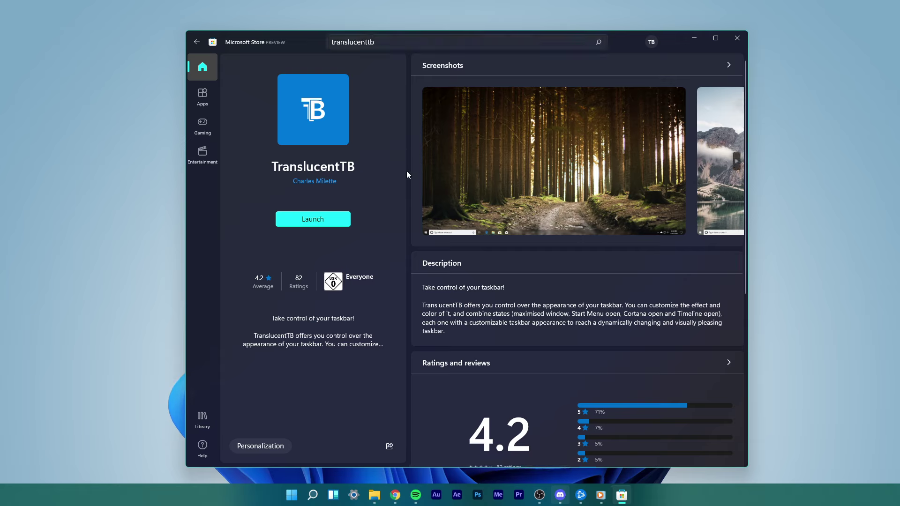
click(308, 224)
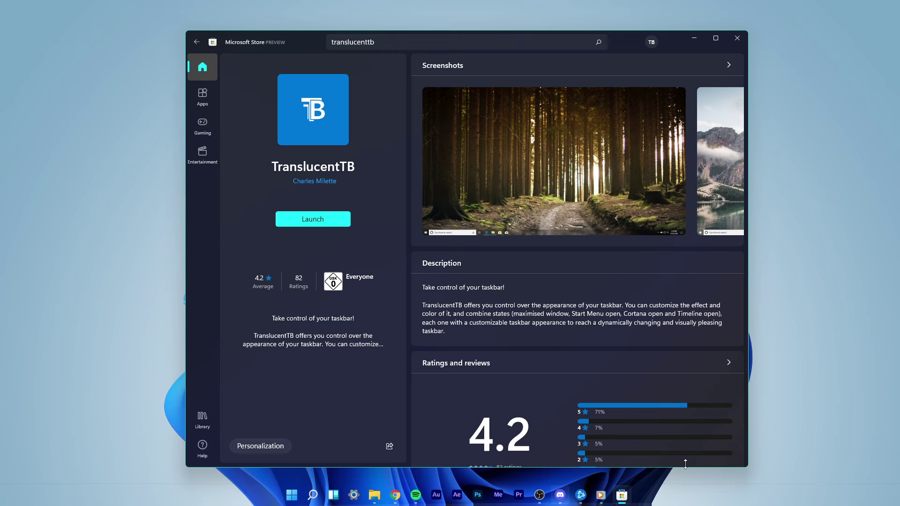
click(686, 39)
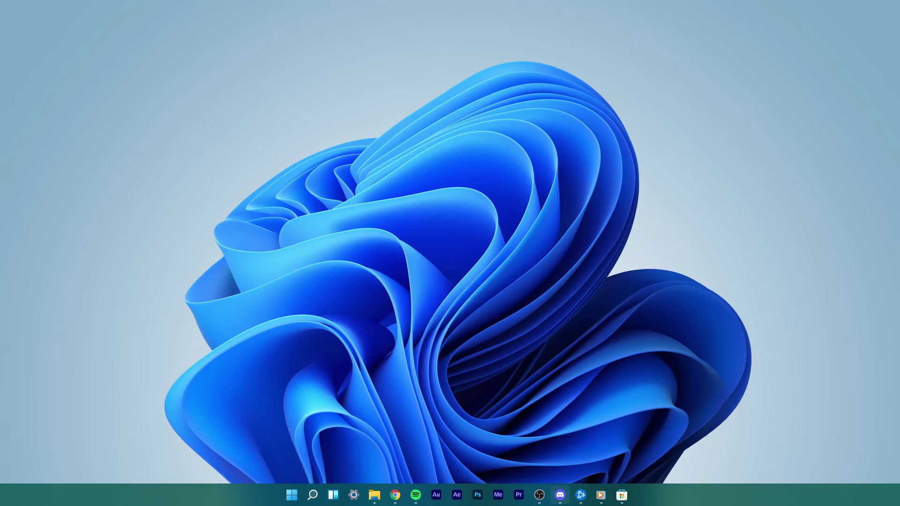
Launch TranslucentTB again by searching for "trans" in Windows.
key(super)
text(trans)
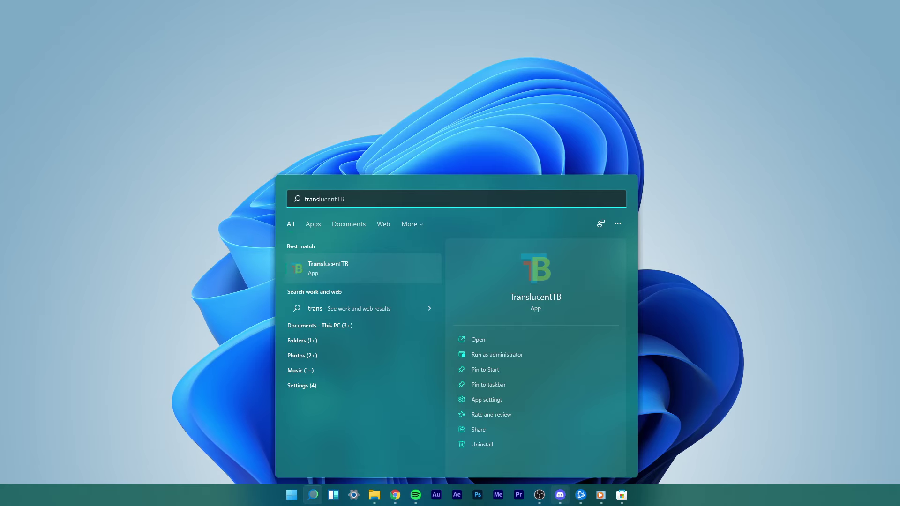
key(Return)
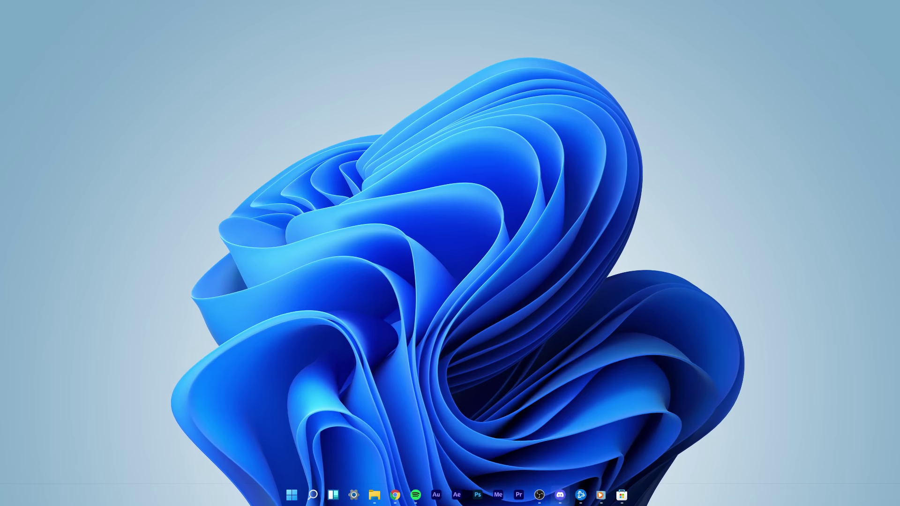
key(super+s)
text(regi)
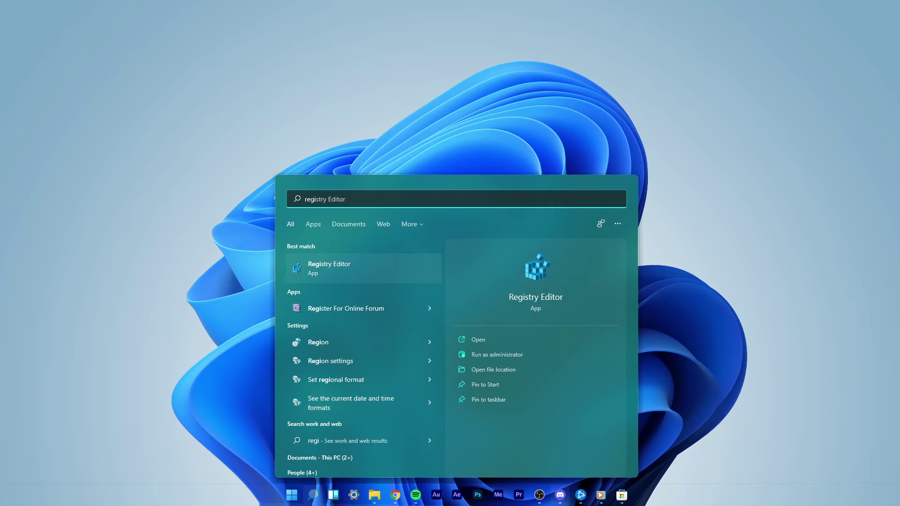
click(324, 273)
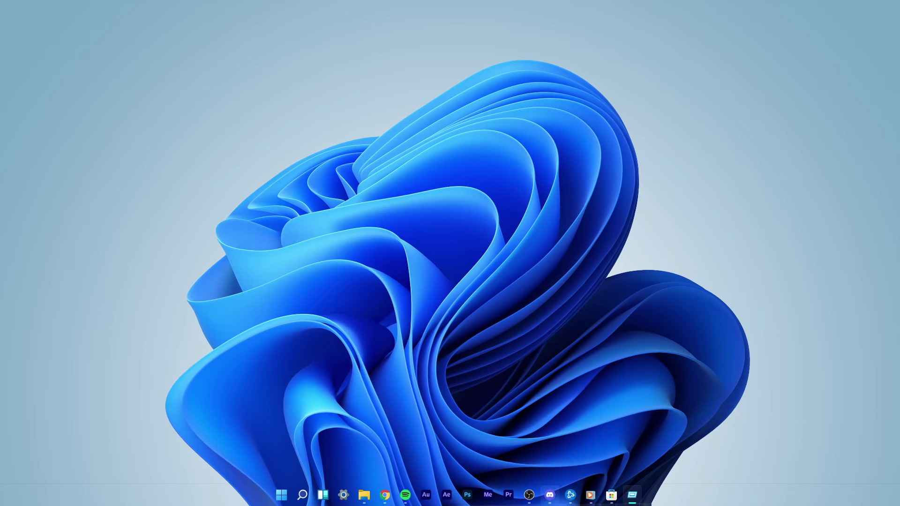
Open Registry Editor through the Run dialog with the command regedit.
key(super+r)
drag(215, 305, 489, 190)
text(re)
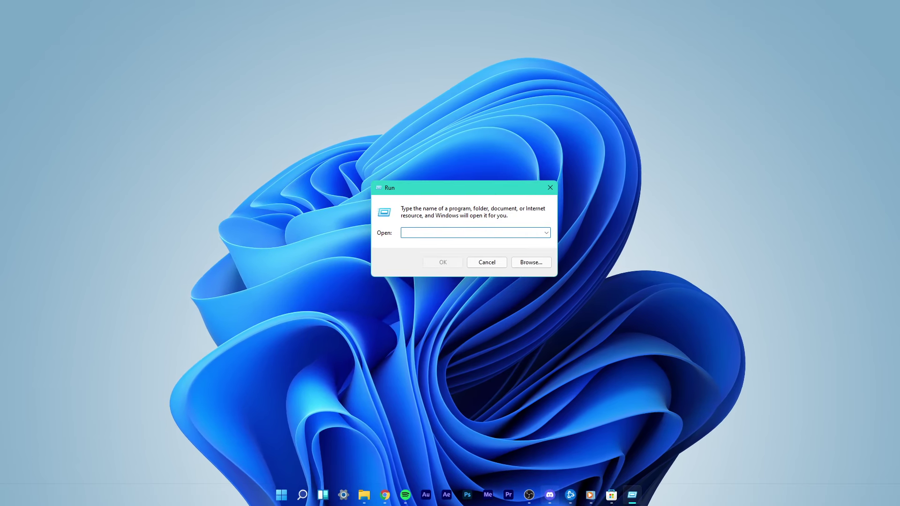
text(gedit)
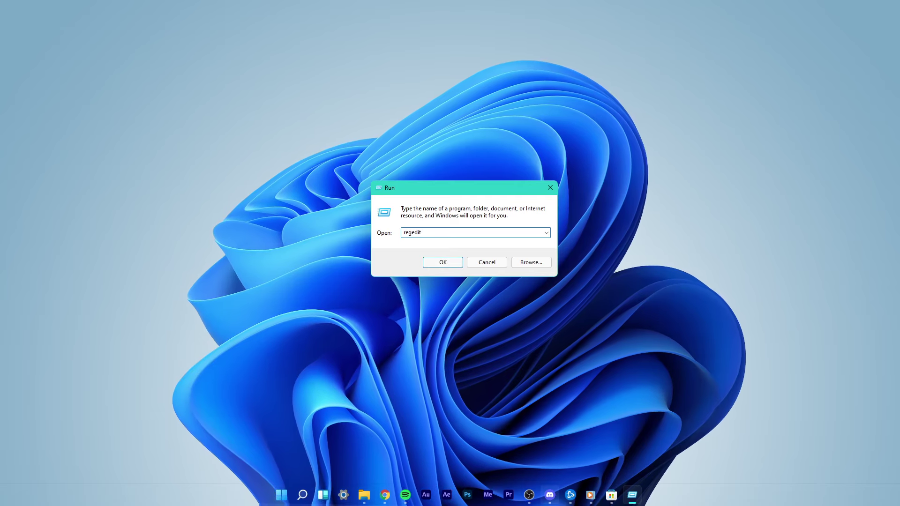
key(Return)
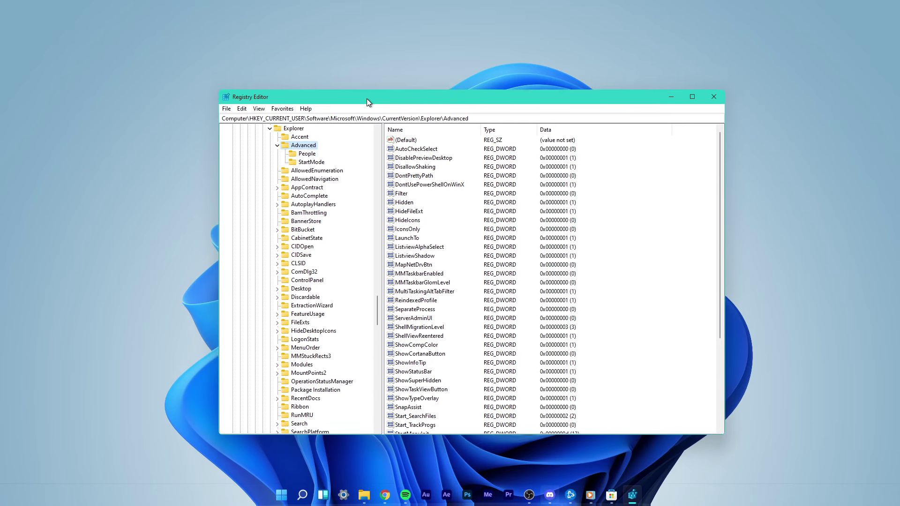
drag(367, 99, 369, 97)
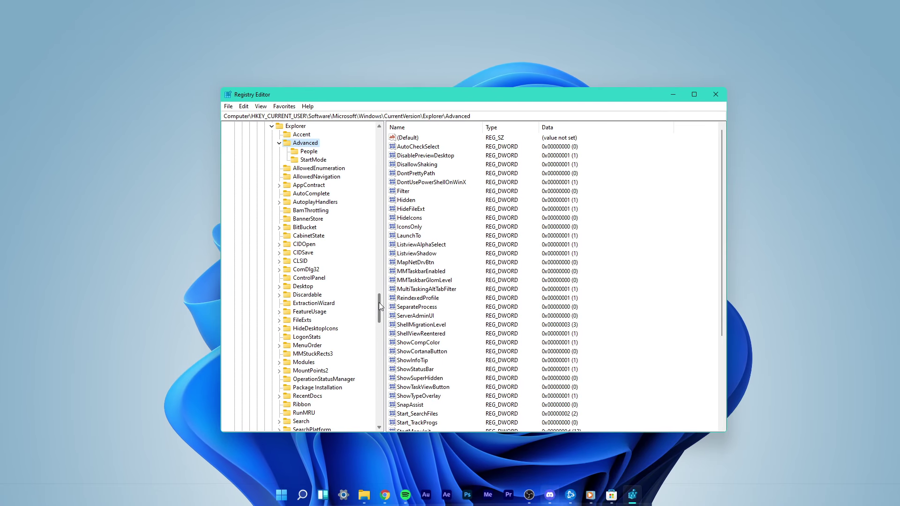
Navigate the registry tree to the key HKEY_CURRENT_USER\Software\Microsoft\Windows\CurrentVersion\Explorer\Advanced.
drag(378, 303, 378, 141)
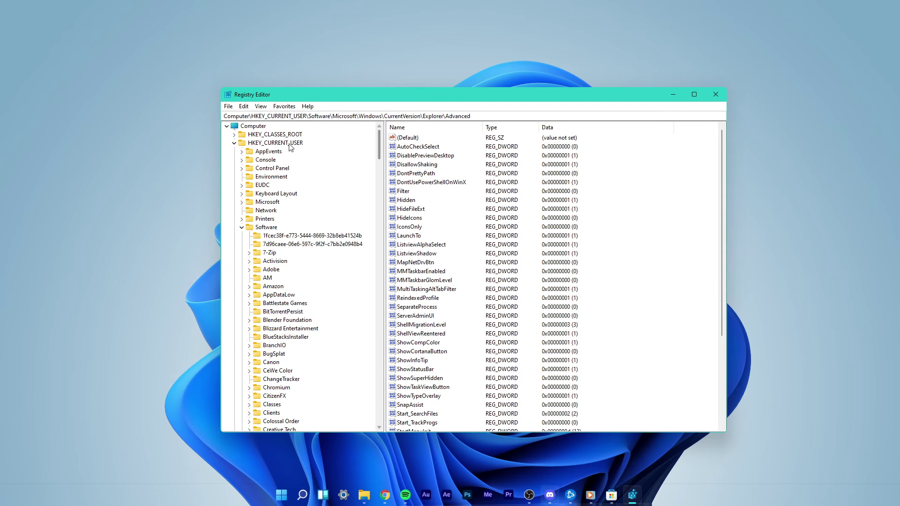
click(269, 143)
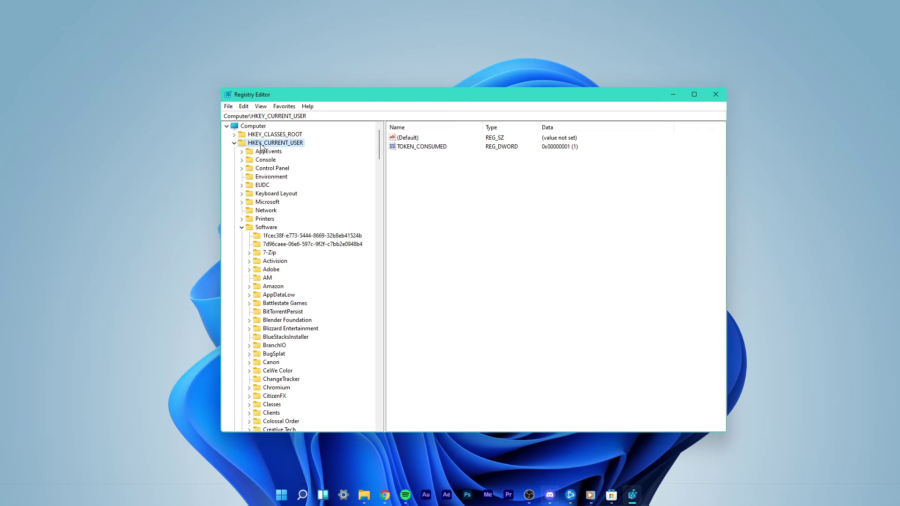
click(265, 227)
drag(379, 153, 379, 286)
click(286, 219)
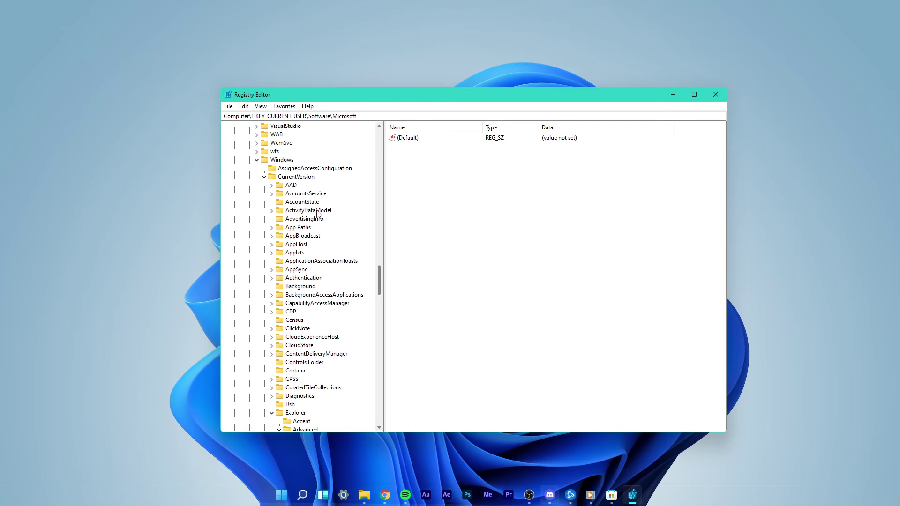
click(275, 152)
click(279, 160)
click(280, 179)
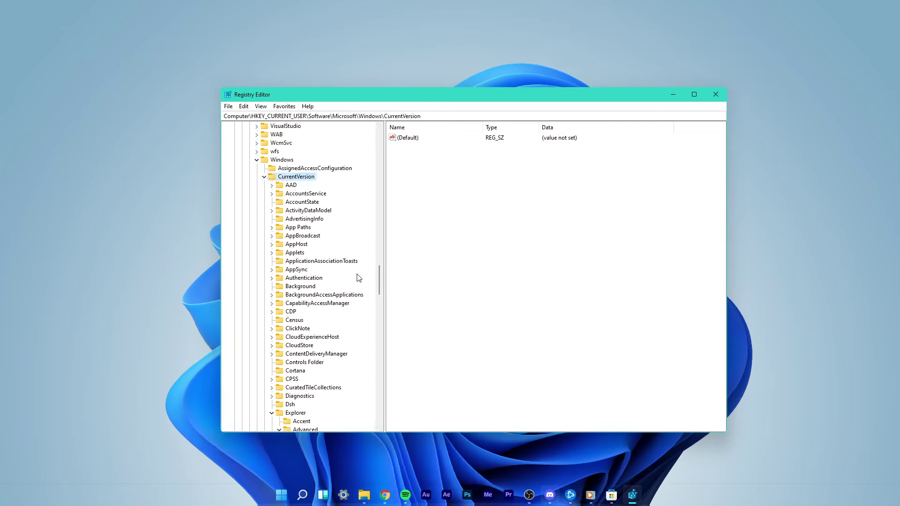
drag(378, 272, 376, 294)
click(297, 195)
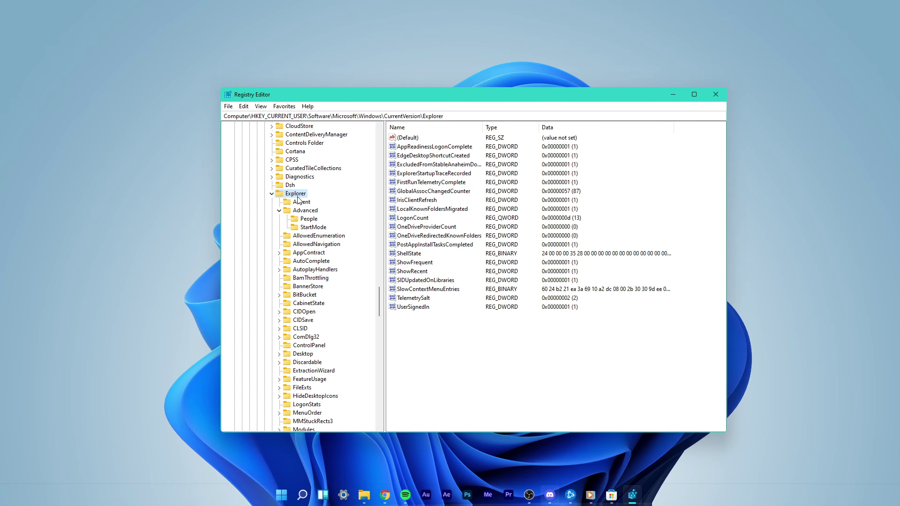
click(295, 213)
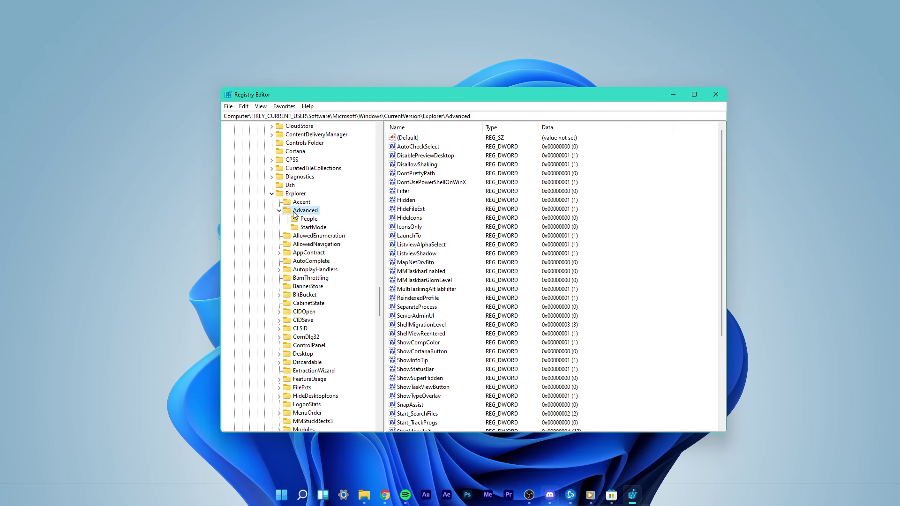
Create a new DWORD (32-bit) value named TaskbarSi in the Advanced key.
right_click(712, 150)
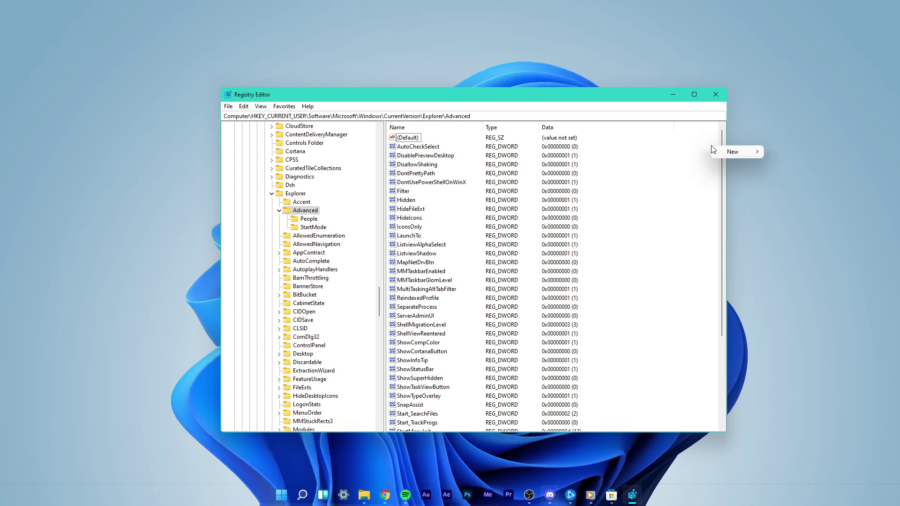
mouse_move(723, 150)
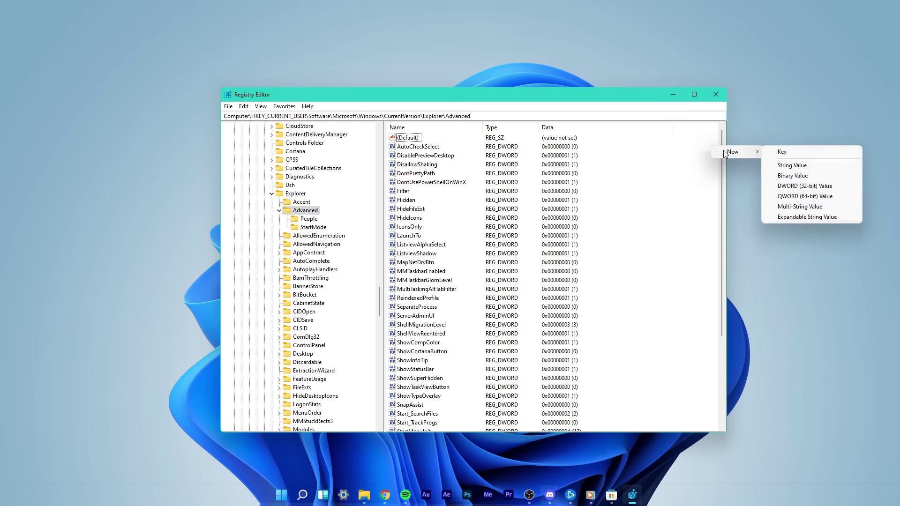
click(806, 186)
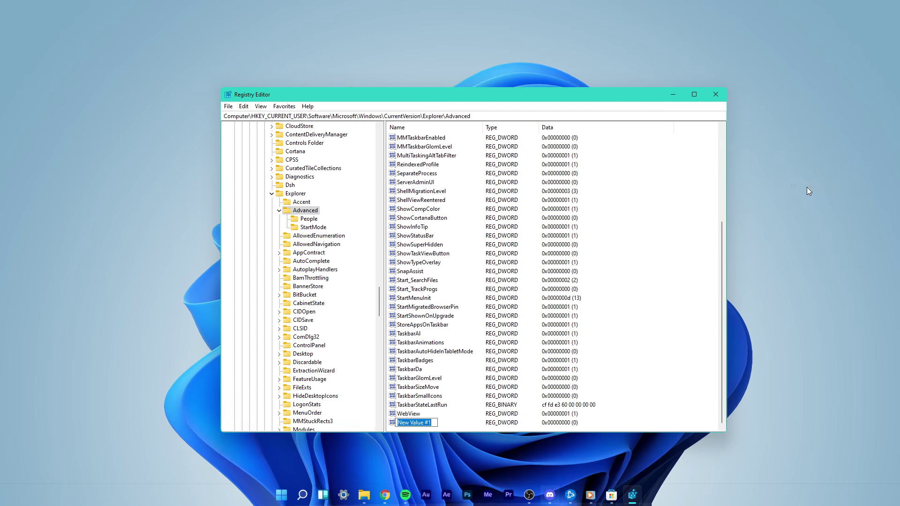
text(Taskbar)
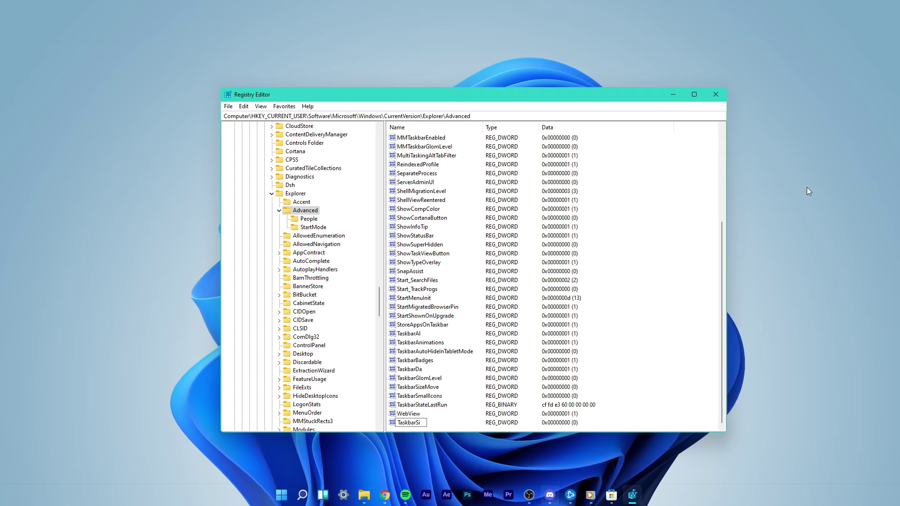
text(Si)
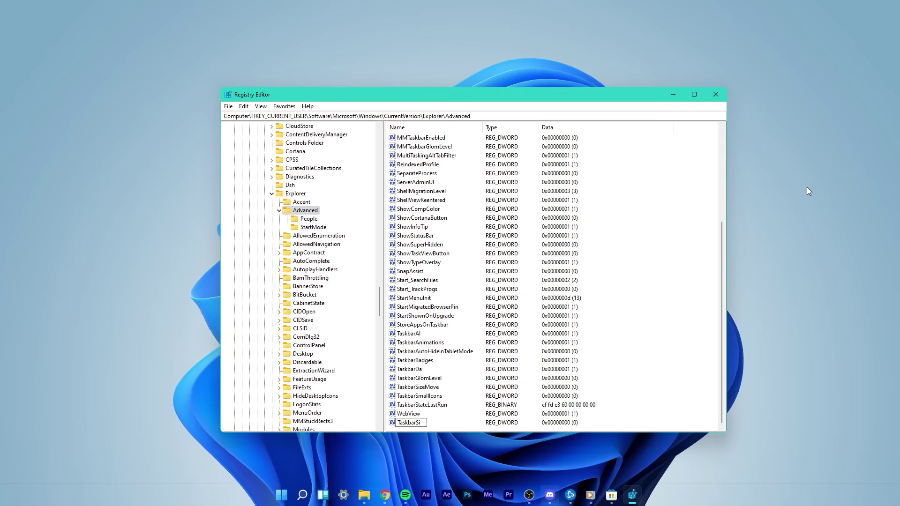
key(Return)
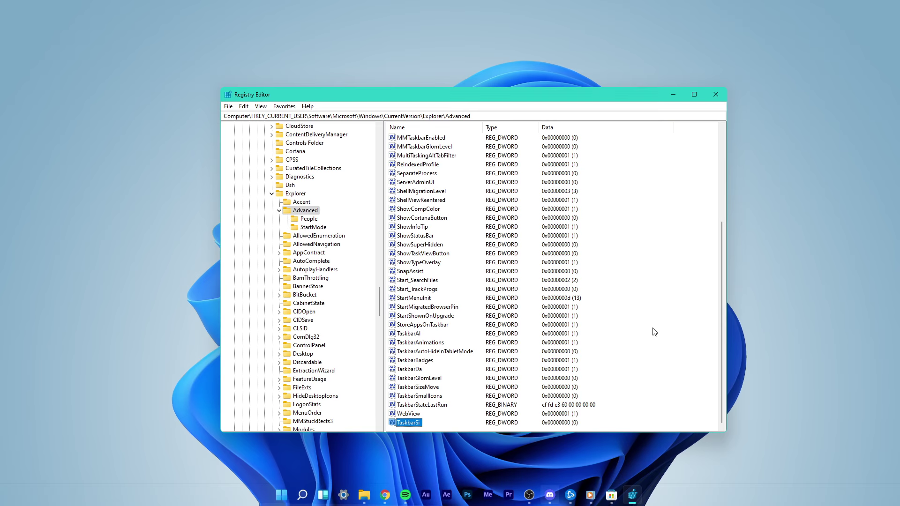
Try value data 1 and 2 for TaskbarSi, save it with 0, and close Registry Editor.
double_click(401, 423)
drag(331, 142, 494, 185)
click(436, 227)
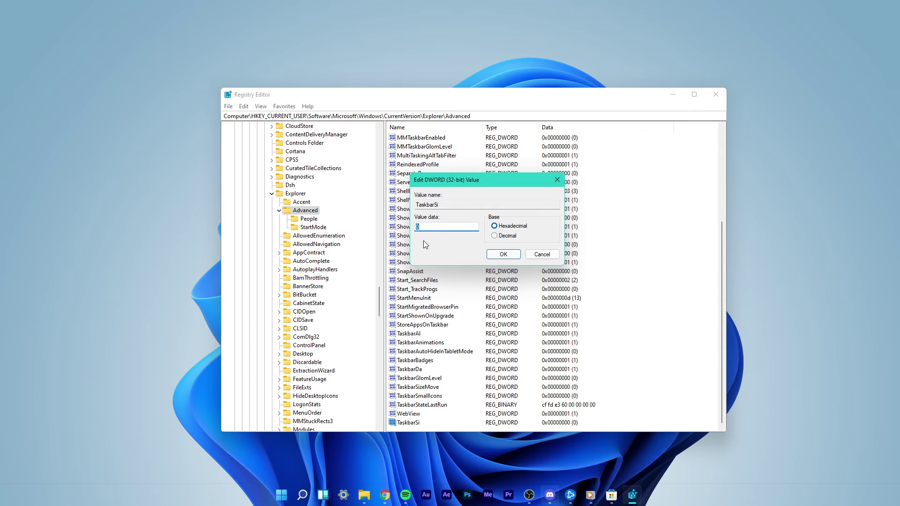
text(1)
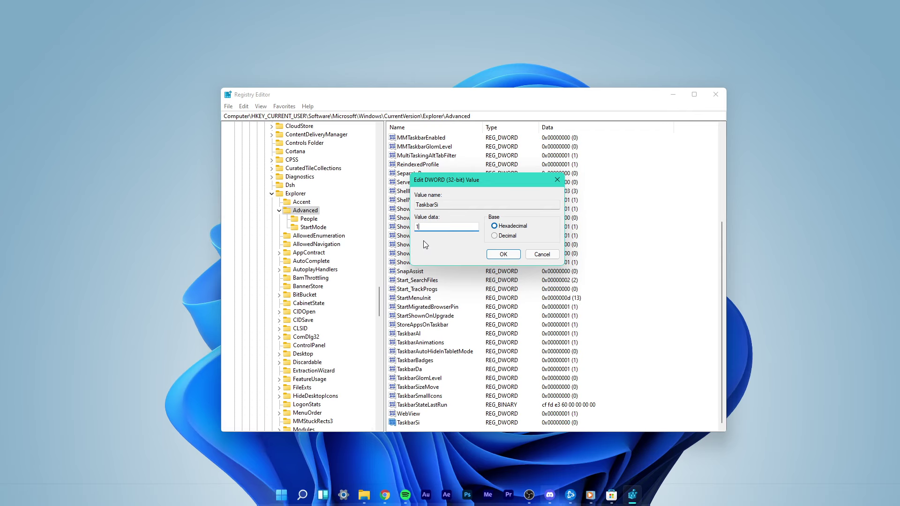
key(BackSpace)
text(2)
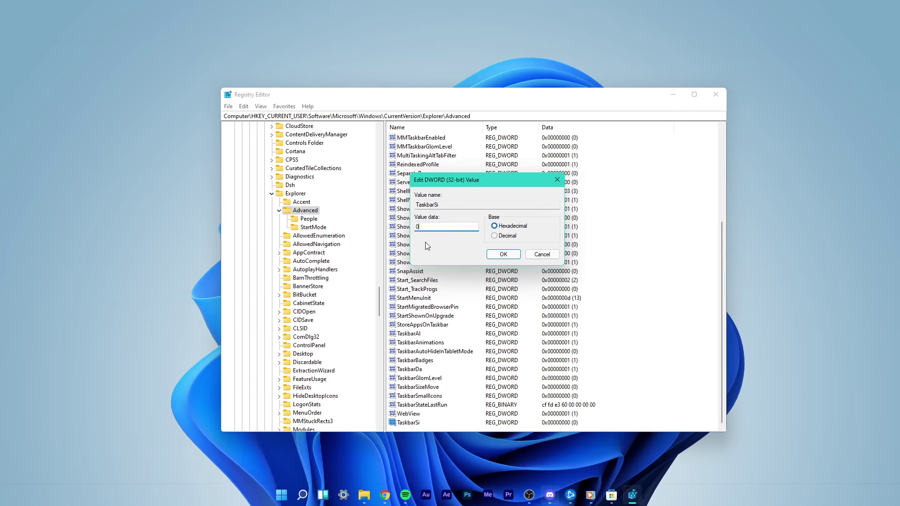
click(493, 256)
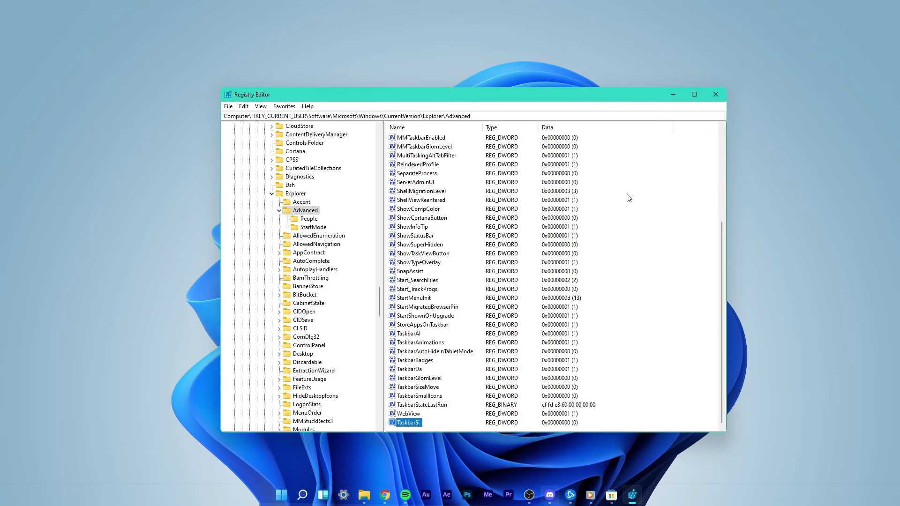
click(714, 101)
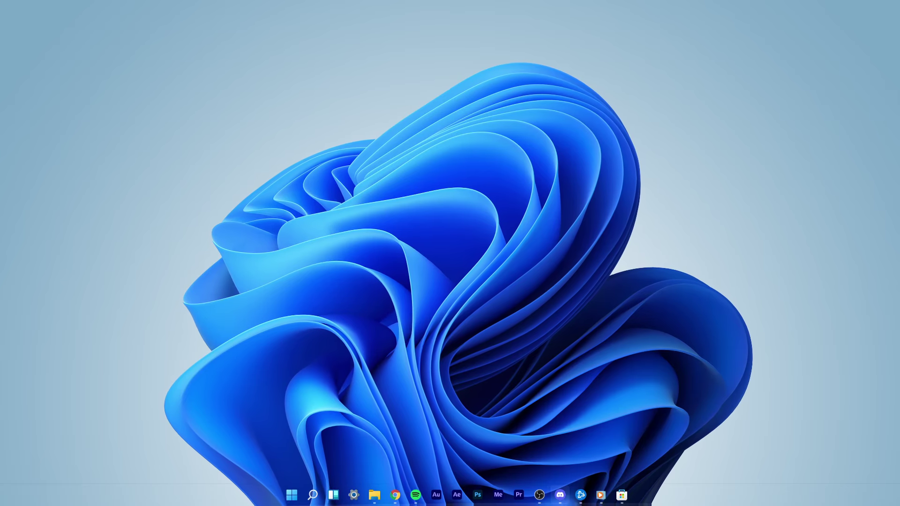
Open Task Manager by searching Windows for "task", and reposition its window on the desktop.
key(super)
text(task)
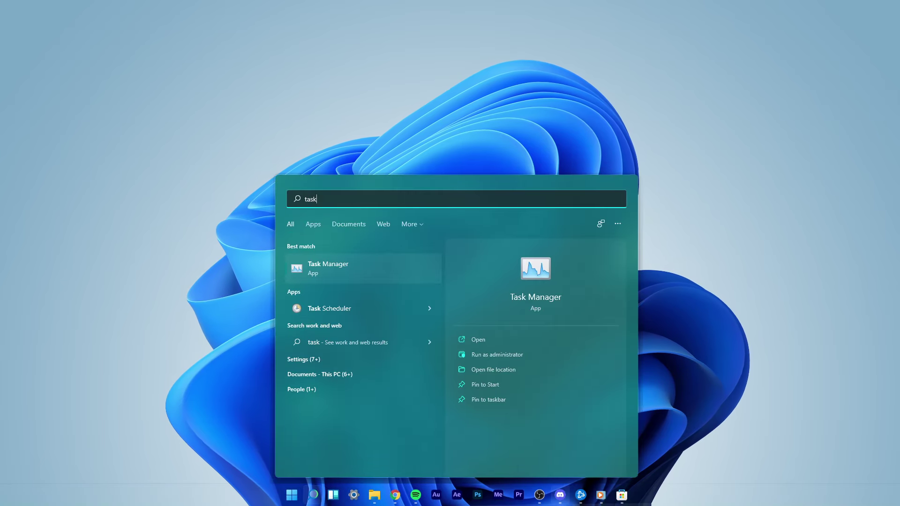
key(Return)
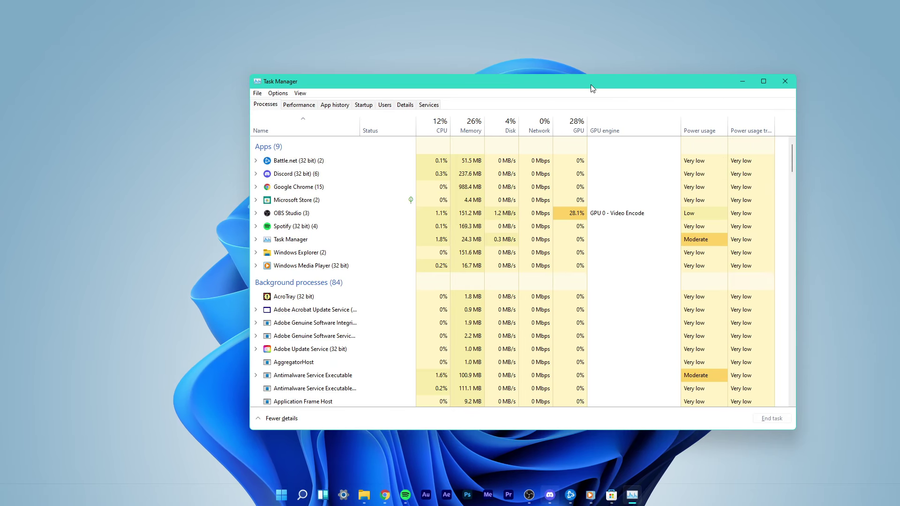
drag(593, 88, 544, 87)
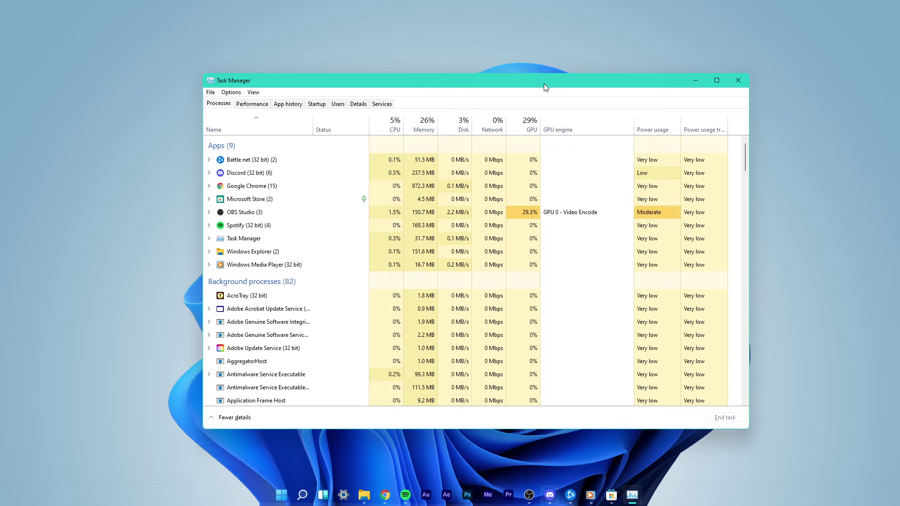
Check the restart option for the Windows Explorer process without applying it, and minimize Task Manager.
right_click(256, 254)
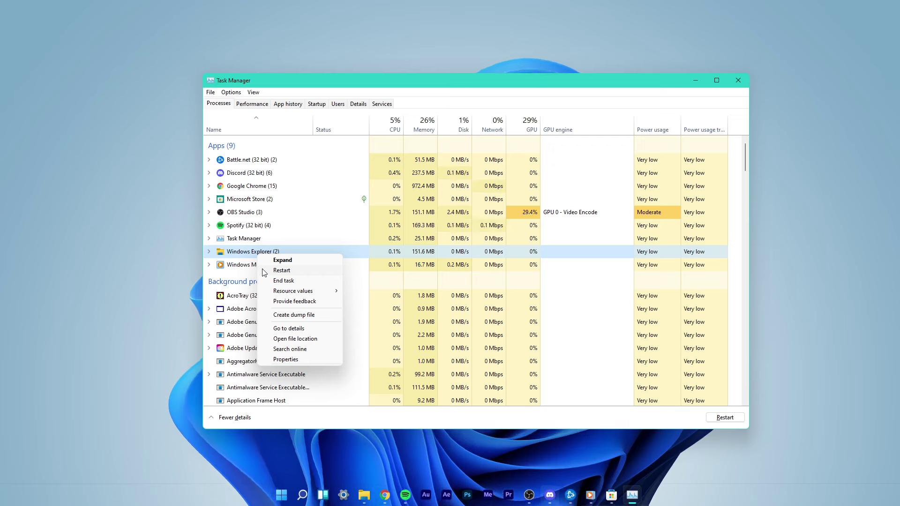
click(245, 256)
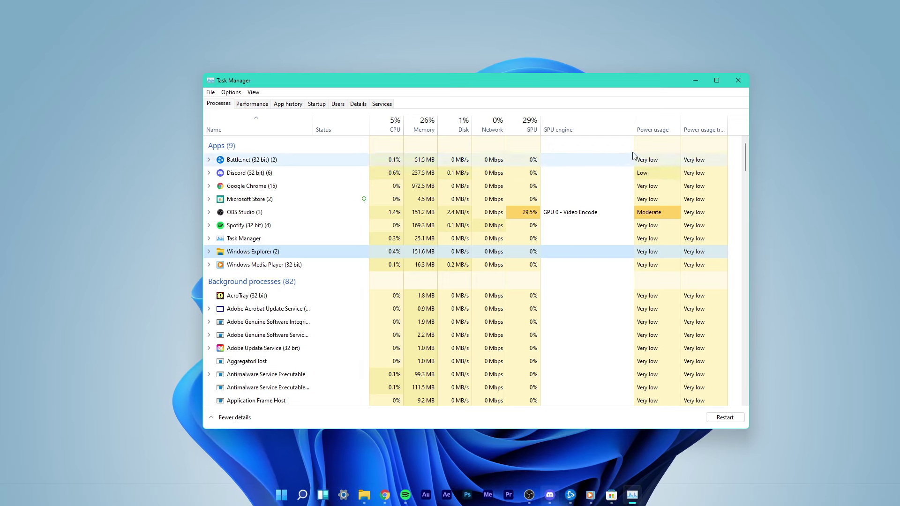
click(695, 80)
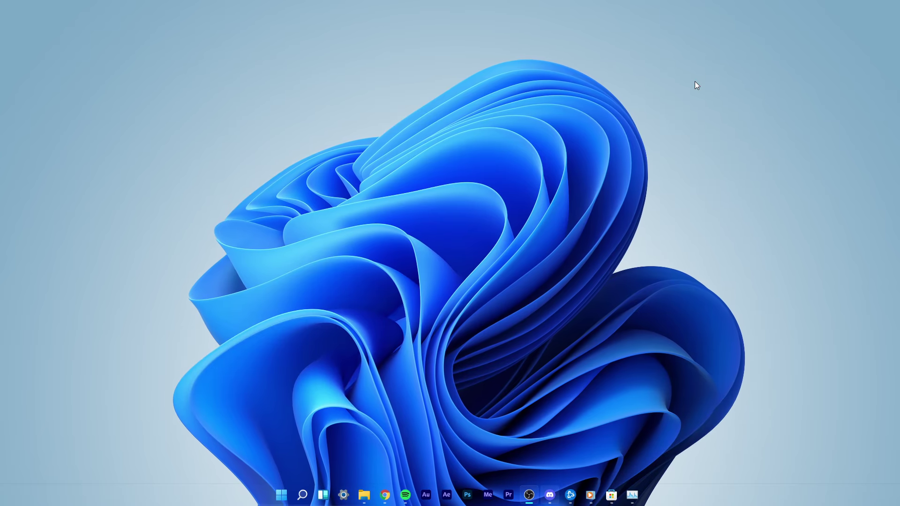